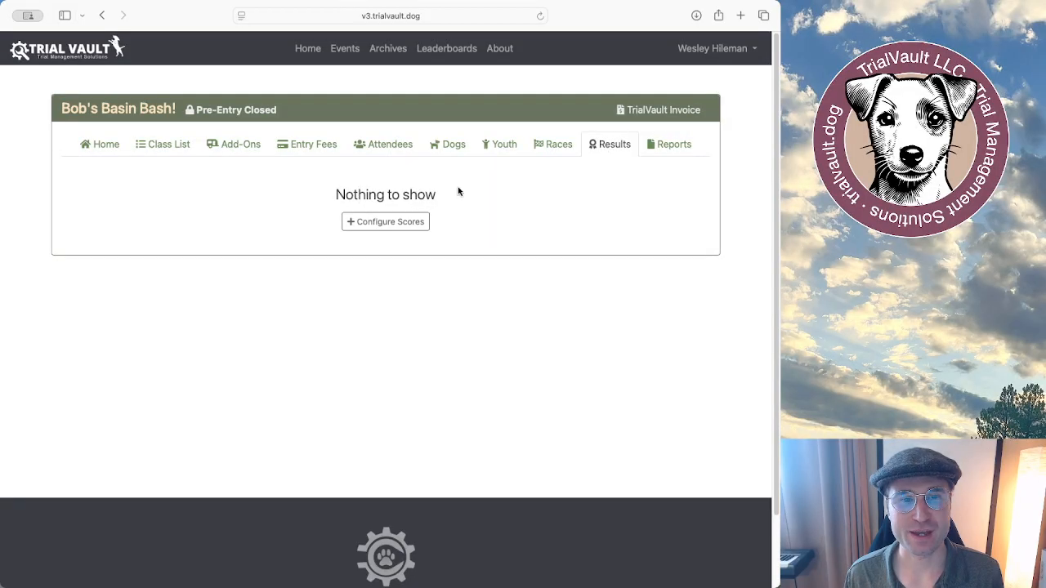
- Open the score configuration for the Bob's Basin Bash! event
left_click(366, 228)
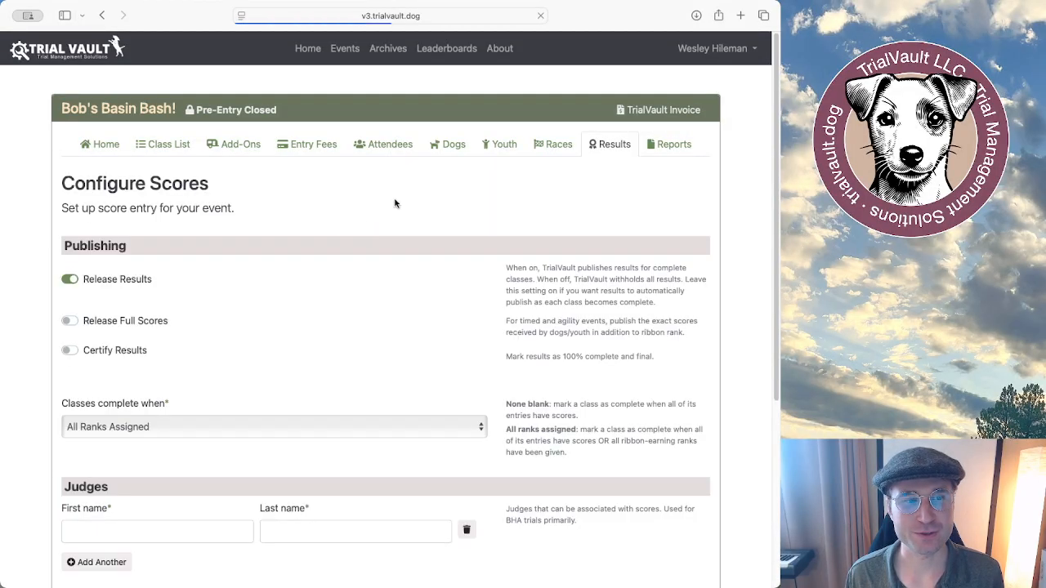
scroll(419, 185, "down", 1)
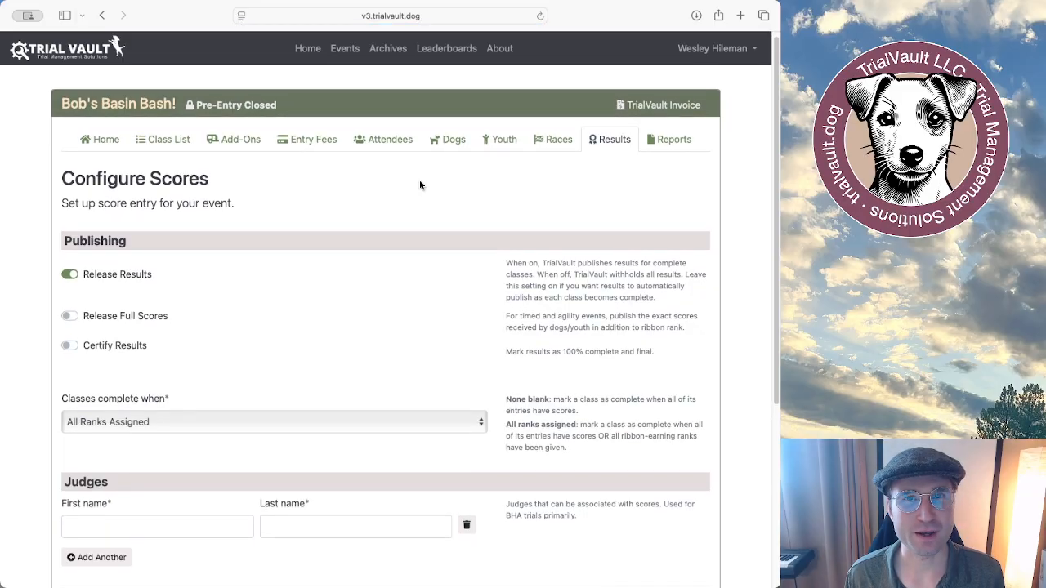
scroll(419, 185, "down", 2)
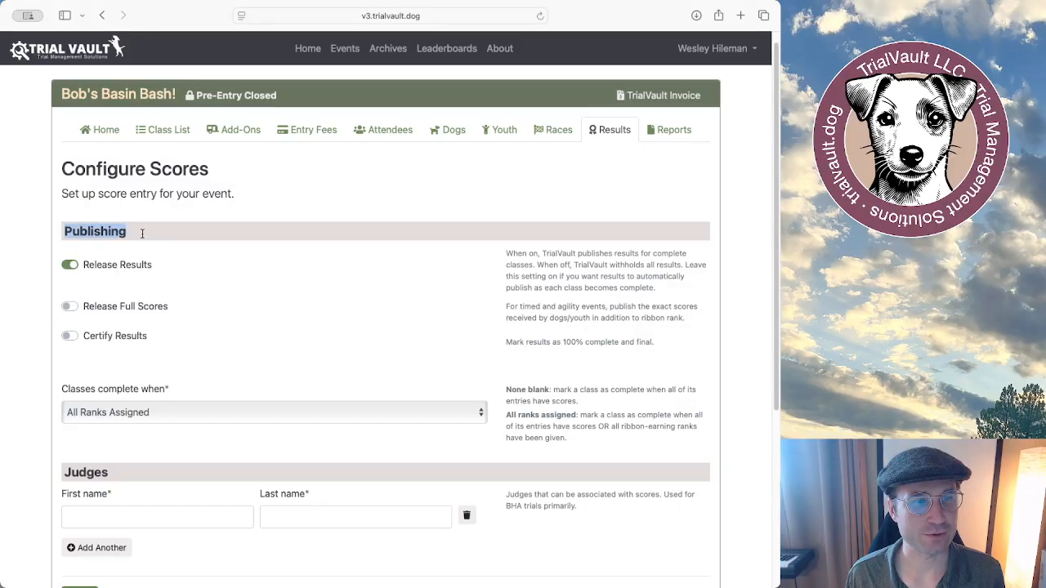
- Examine the Release Results and Release Full Scores publishing settings and their explanations
double_click(80, 267)
left_click(104, 282)
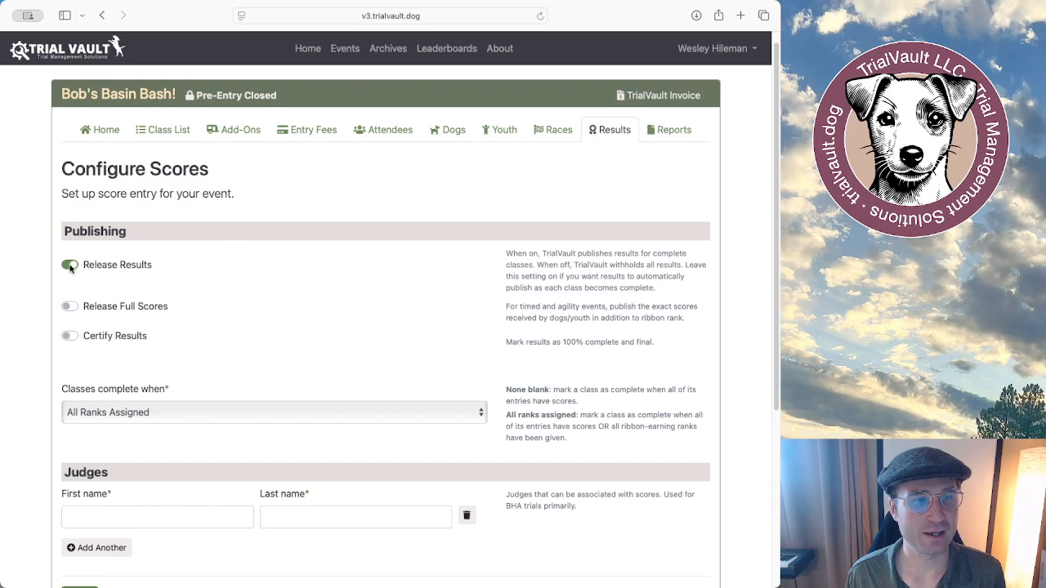
scroll(166, 256, "down", 1)
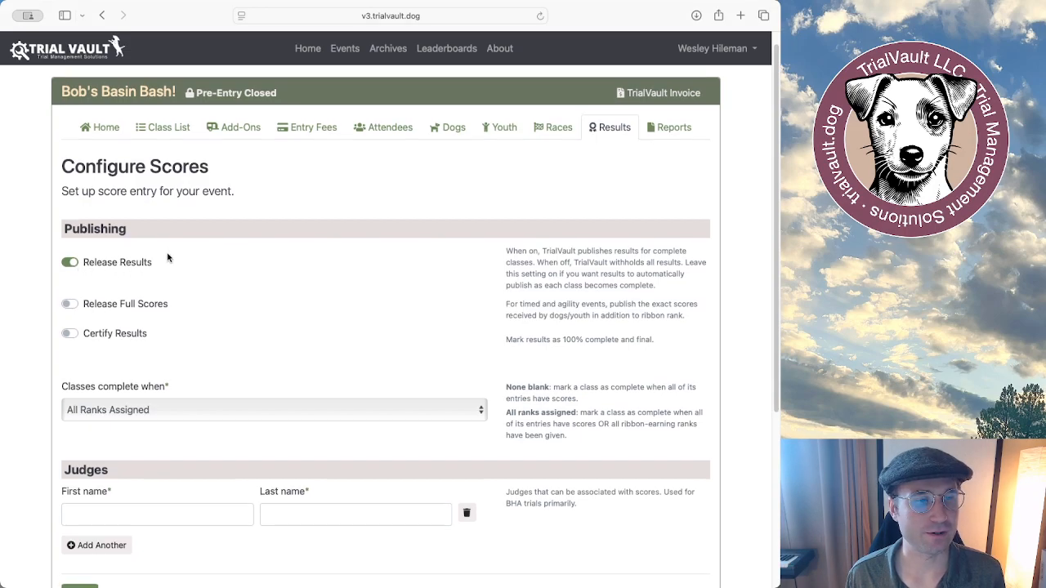
left_click_drag(84, 260, 143, 260)
left_click(142, 260)
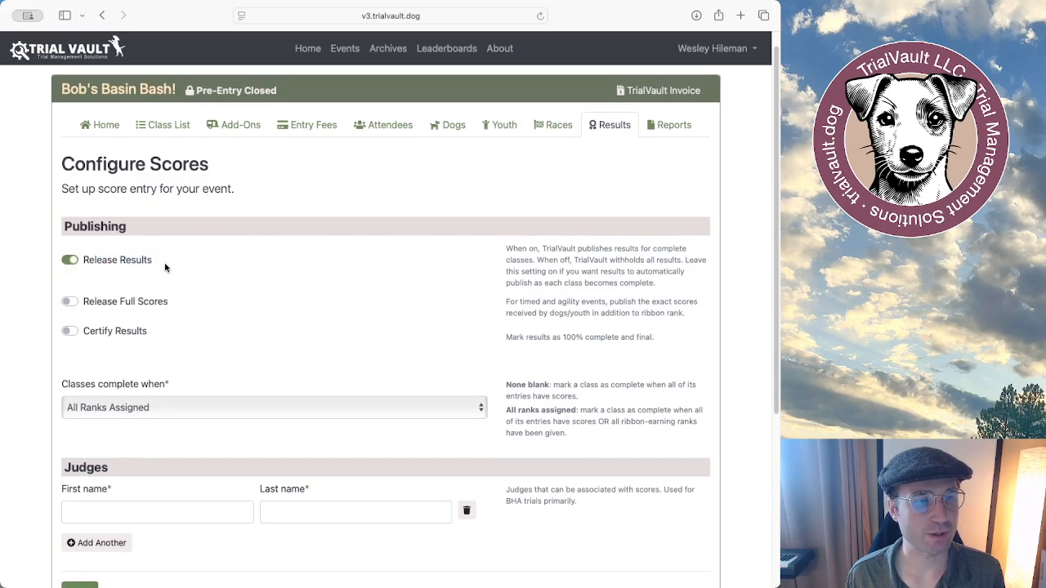
scroll(175, 264, "down", 1)
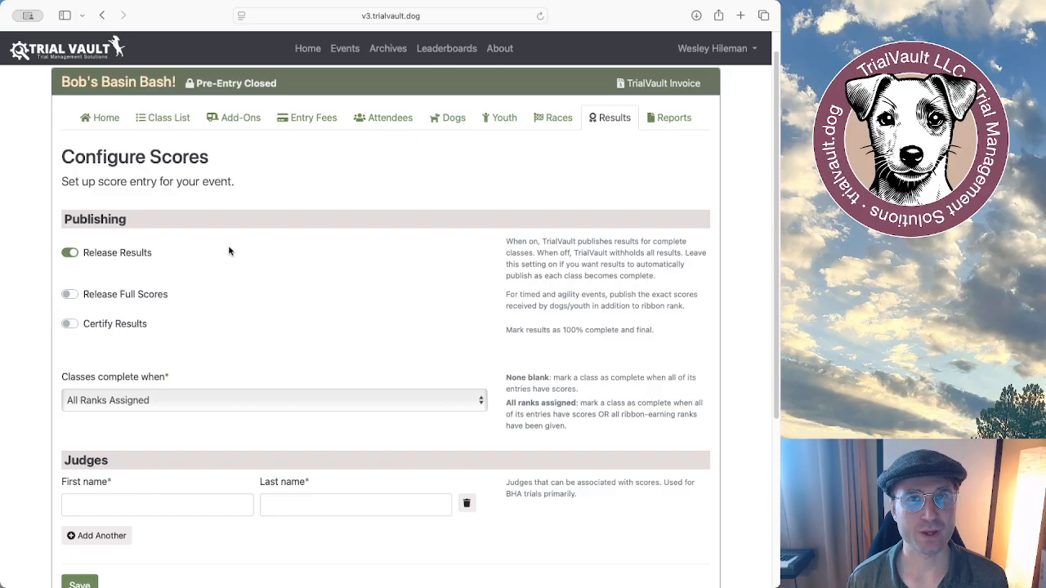
scroll(164, 243, "down", 1)
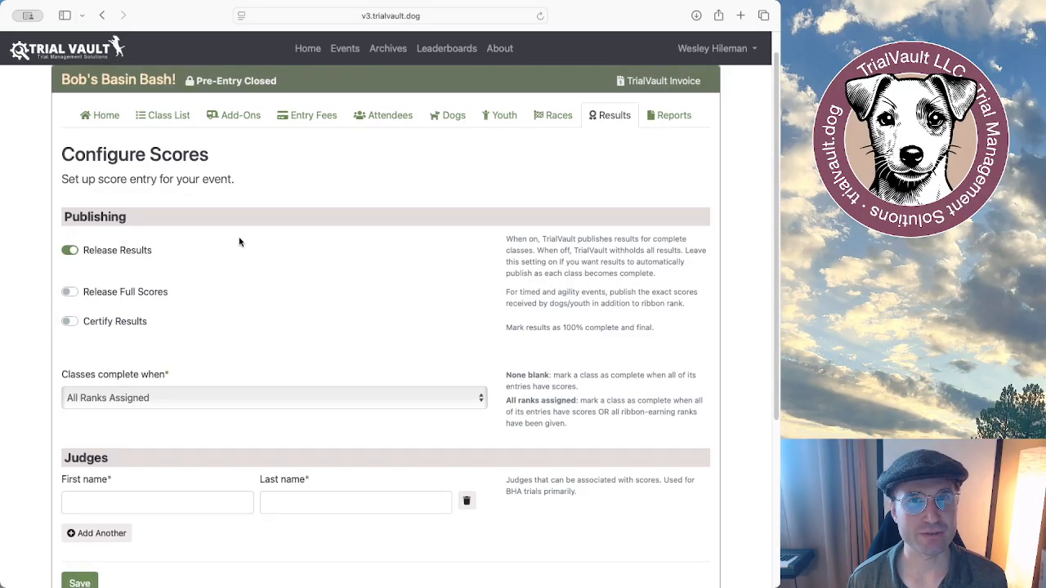
scroll(175, 245, "up", 1)
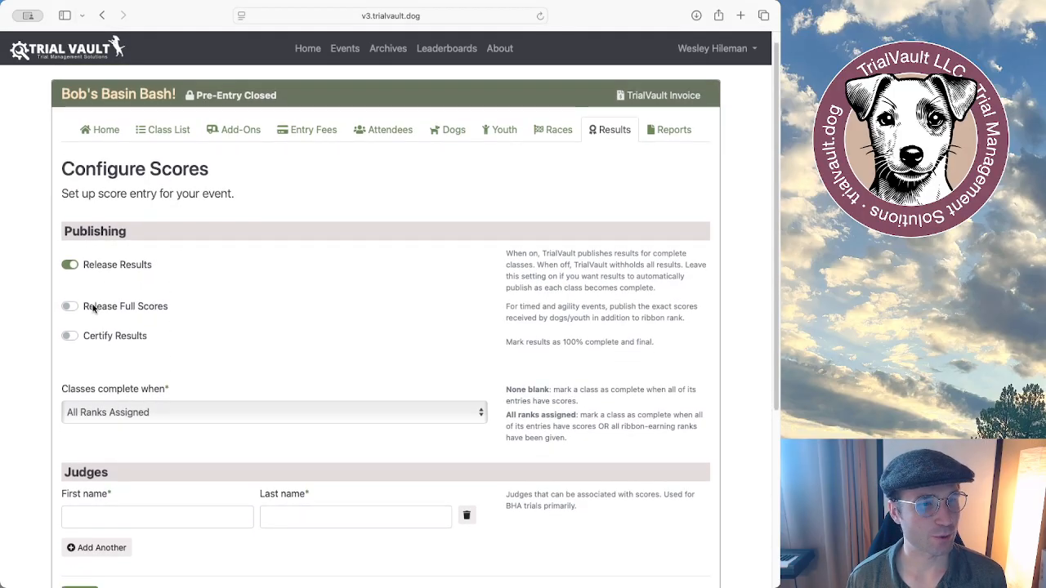
left_click_drag(505, 305, 641, 316)
left_click(611, 316)
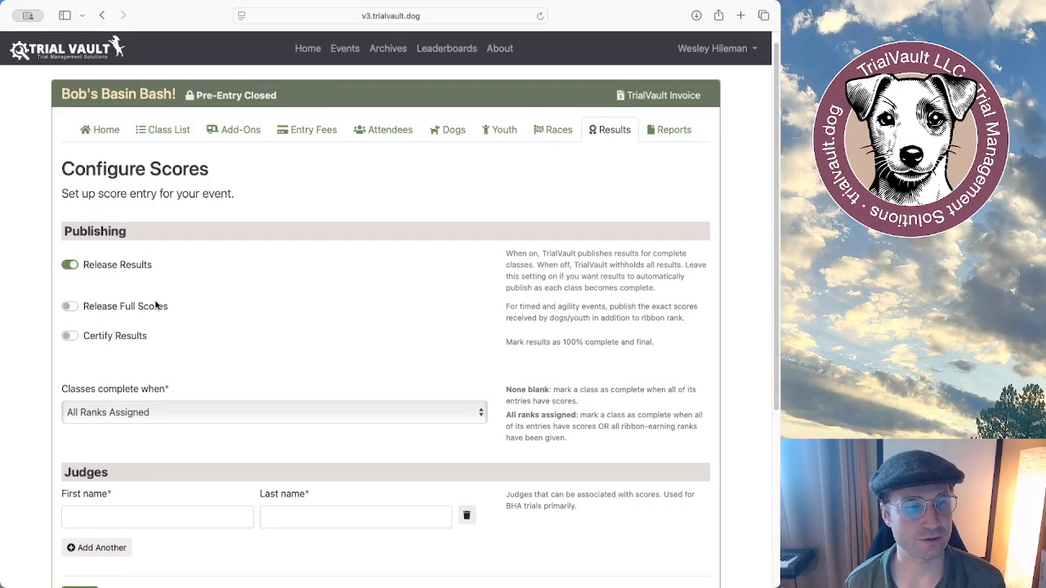
- Review the Certify Results setting and the rule for when classes count as complete
scroll(147, 306, "down", 1)
scroll(131, 296, "down", 3)
scroll(143, 285, "down", 1)
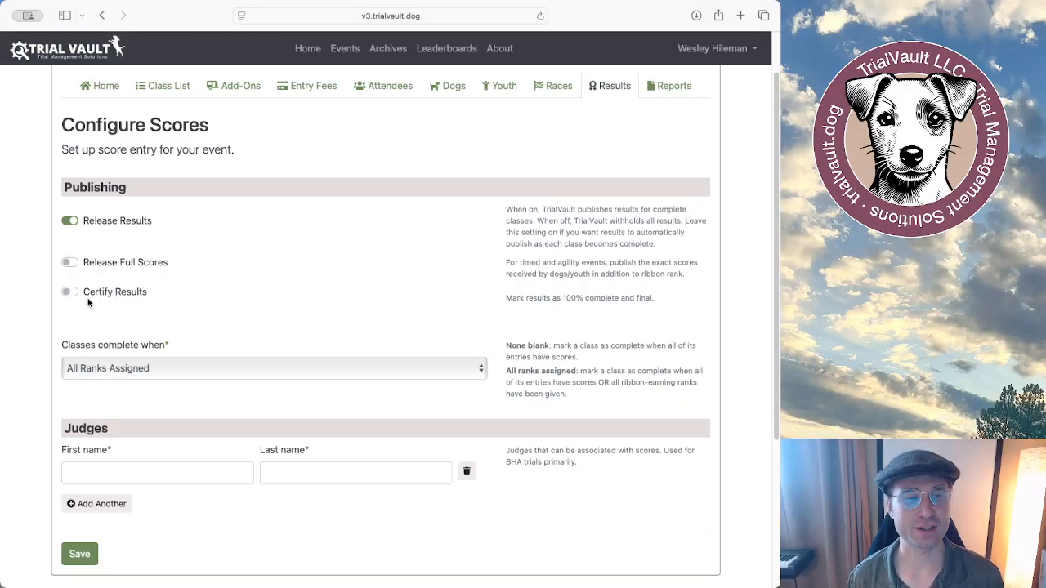
scroll(166, 230, "down", 1)
scroll(165, 231, "down", 3)
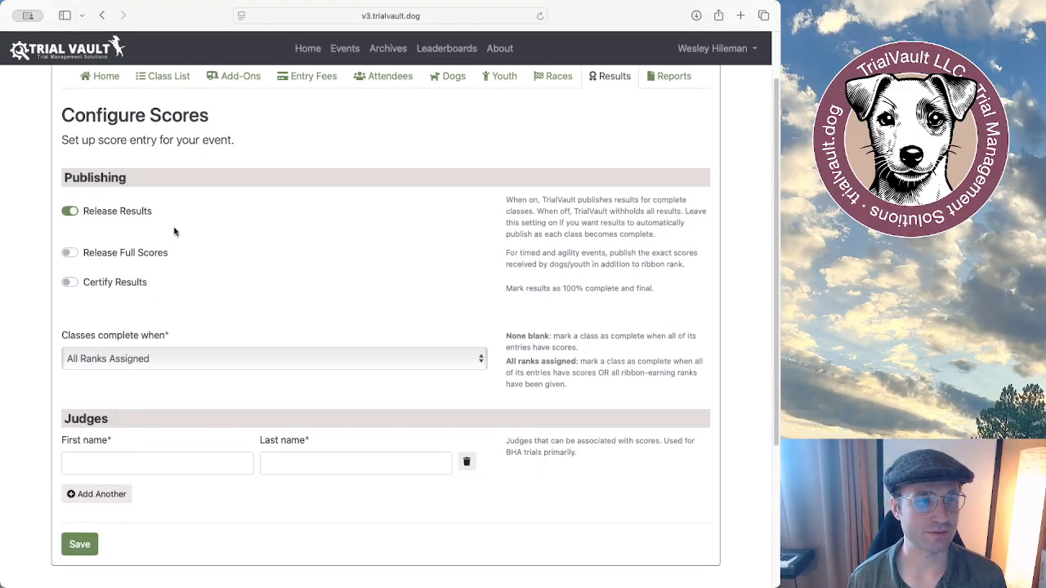
left_click(67, 282)
left_click(141, 284)
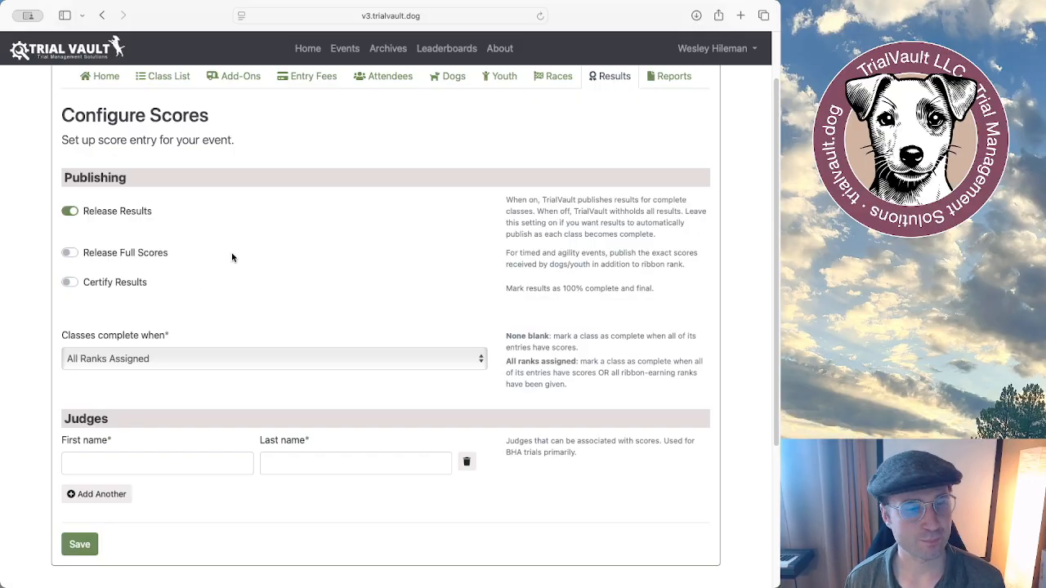
scroll(231, 251, "up", 1)
scroll(208, 300, "down", 1)
left_click_drag(63, 341, 184, 339)
left_click(237, 291)
scroll(237, 291, "down", 1)
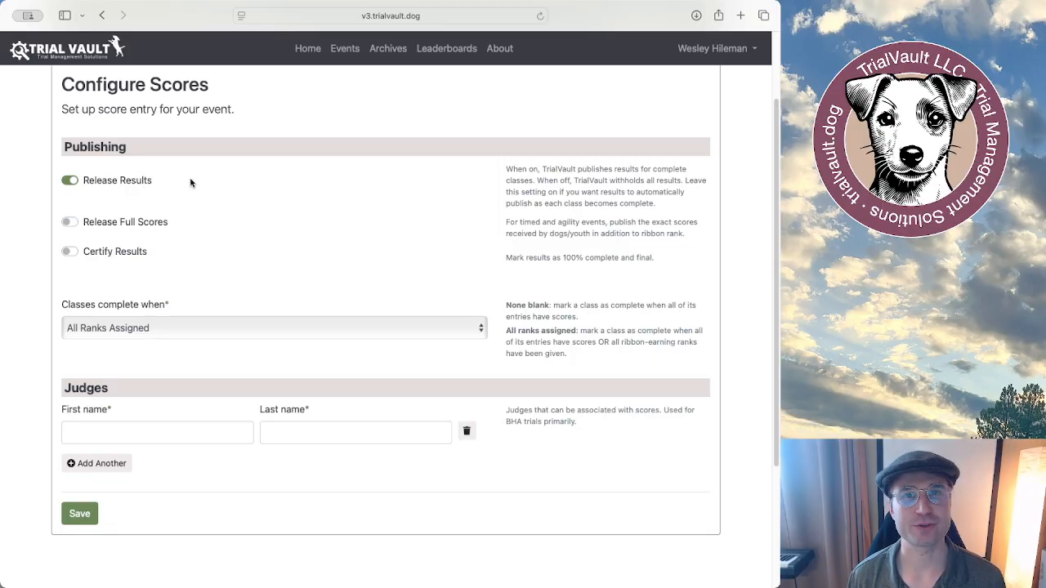
- Switch the class completion rule to None Blank, and set it back to All Ranks Assigned
left_click(170, 328)
left_click(174, 322)
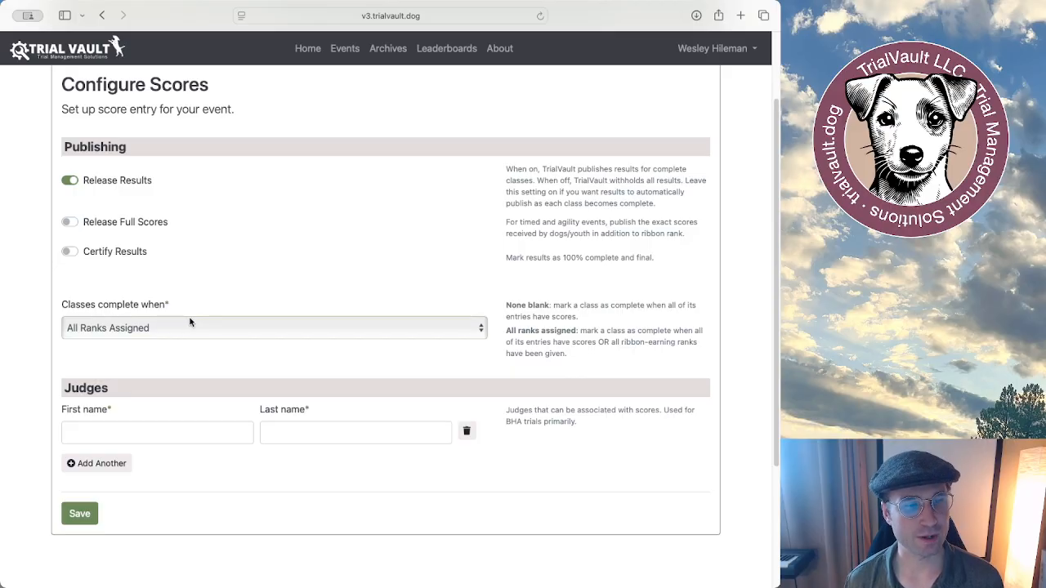
left_click(192, 325)
left_click(159, 335)
left_click(160, 335)
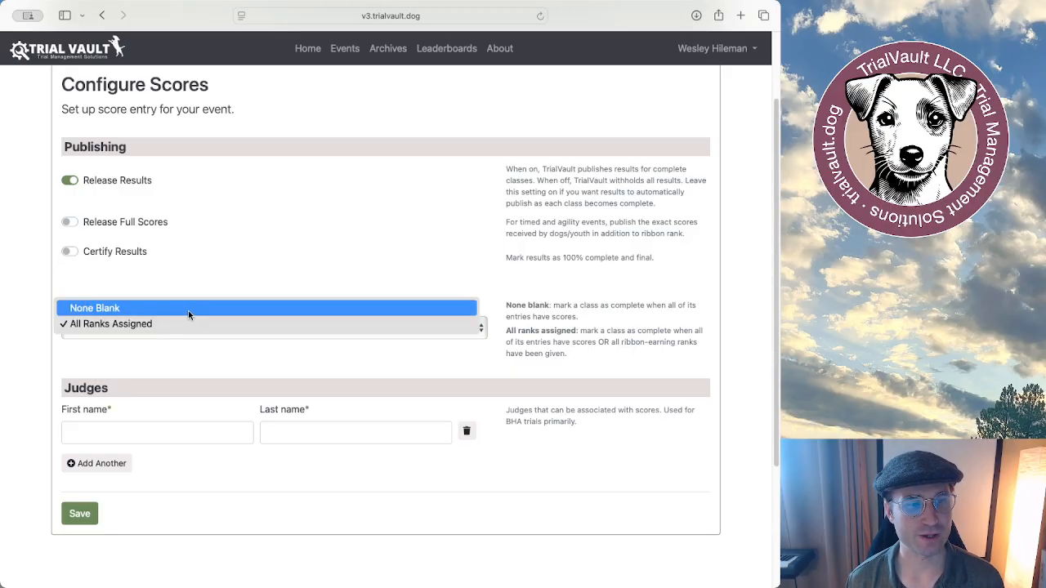
left_click(188, 310)
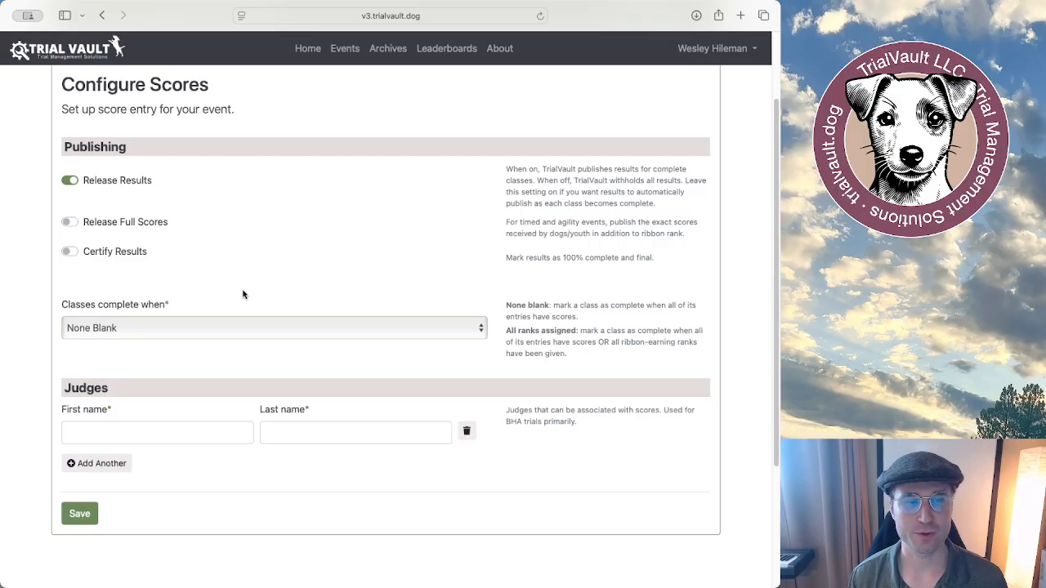
left_click(208, 326)
left_click(175, 337)
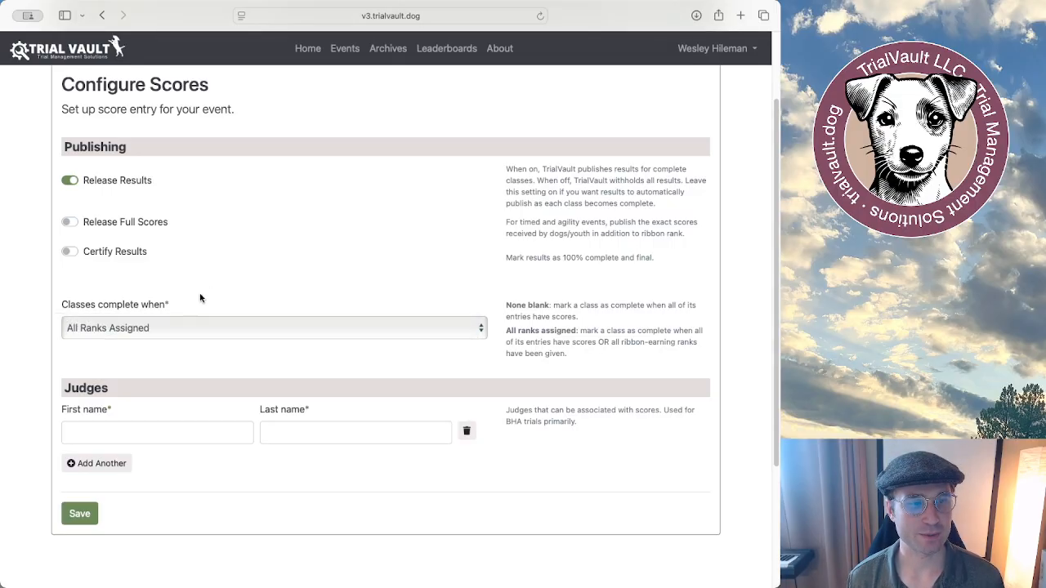
- Enter the first judge's first and last name in the Judges section
scroll(327, 259, "up", 1)
scroll(328, 260, "down", 2)
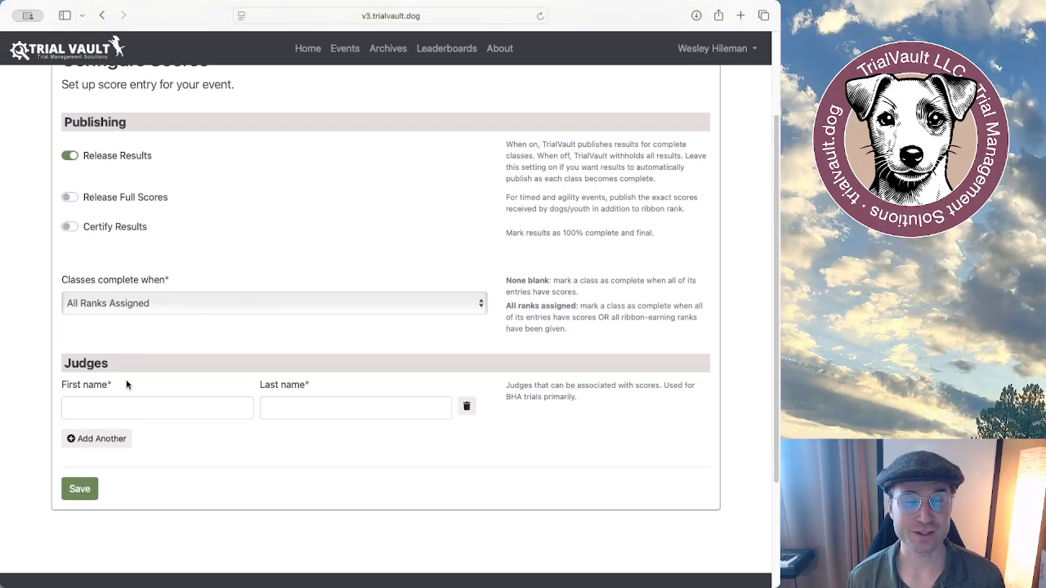
left_click_drag(66, 364, 113, 364)
left_click(181, 338)
scroll(181, 338, "down", 1)
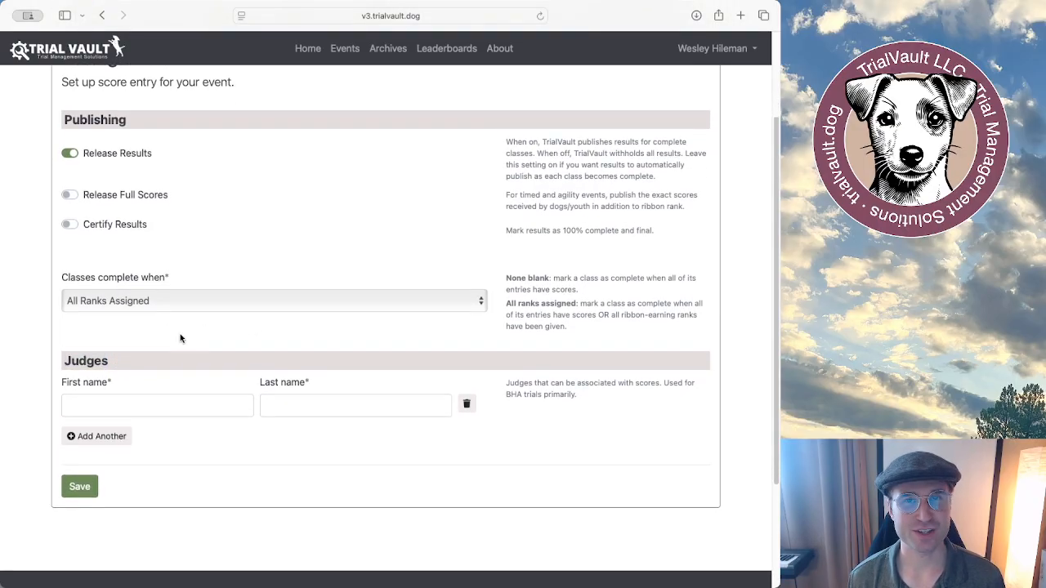
scroll(181, 339, "down", 1)
left_click(144, 389)
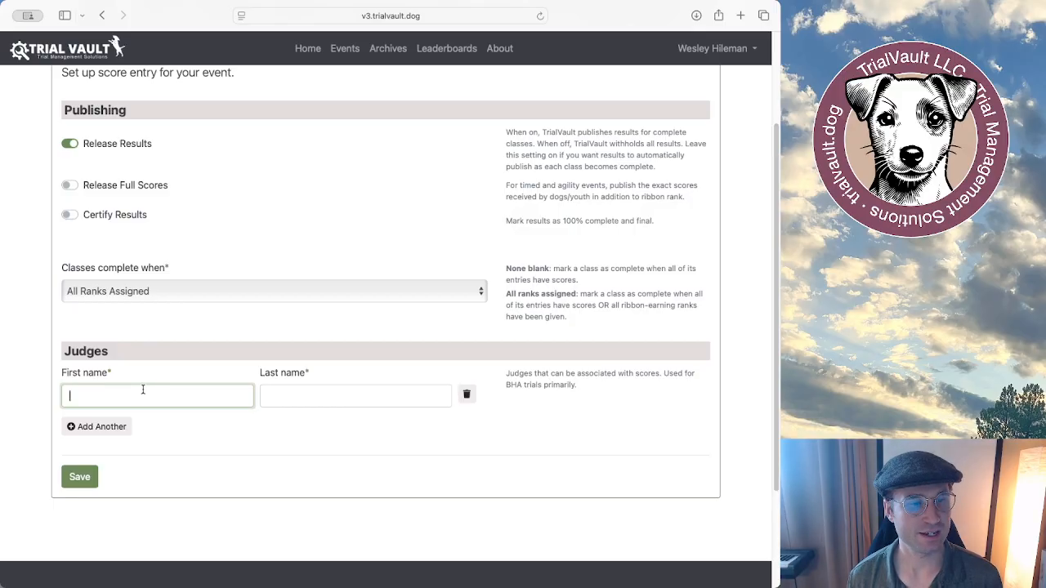
left_click(298, 391)
left_click(250, 394)
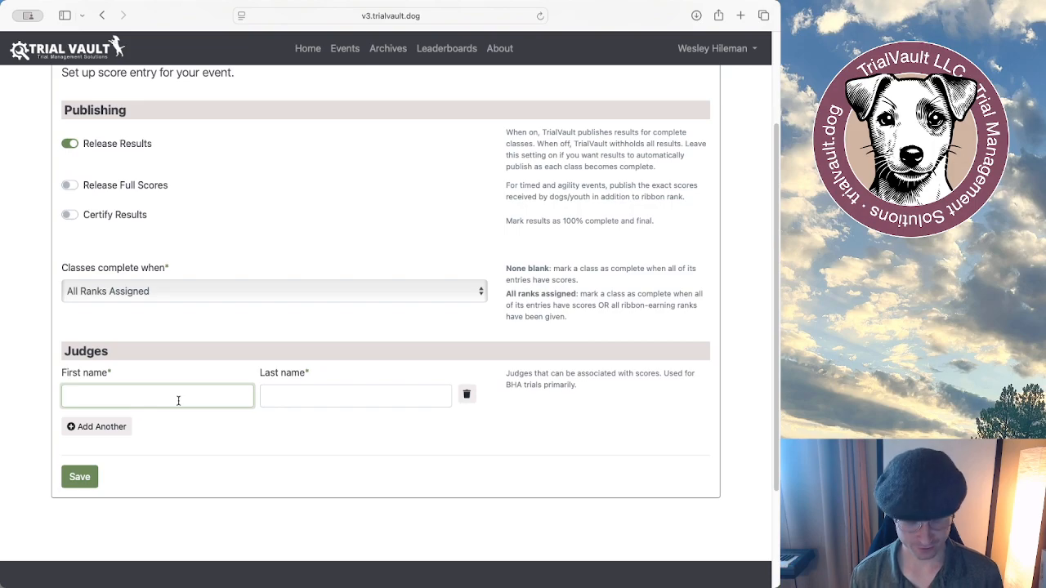
type("Joe")
key("Tab")
type("Sm")
type("oth")
key("BackSpace")
key("BackSpace")
key("BackSpace")
type("ith")
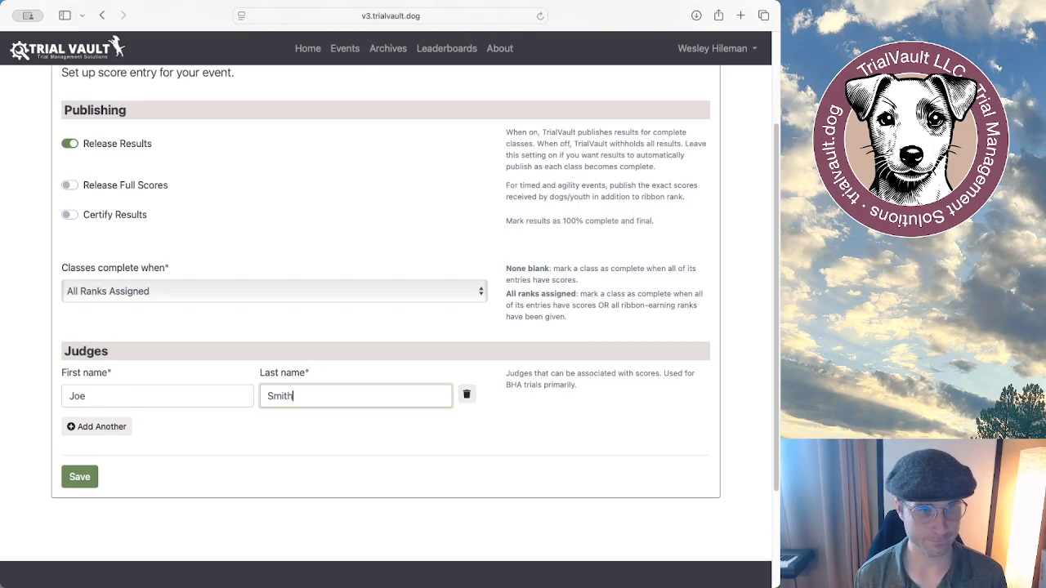
- Add a second judge with first and last name, and save the score configuration
left_click(96, 426)
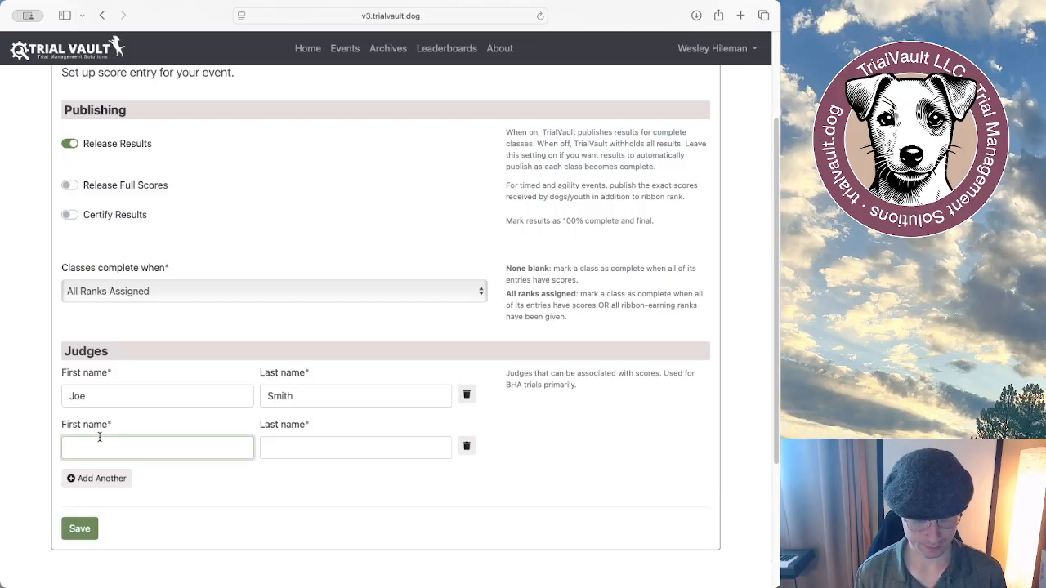
type("Jane")
key("Tab")
type("Doe")
left_click(590, 398)
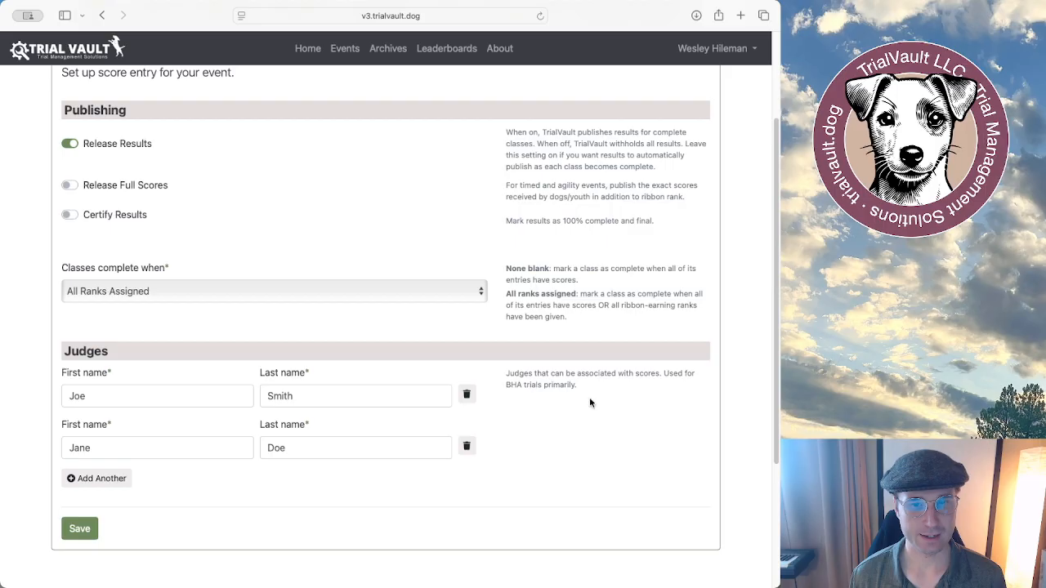
scroll(590, 400, "down", 2)
left_click(86, 470)
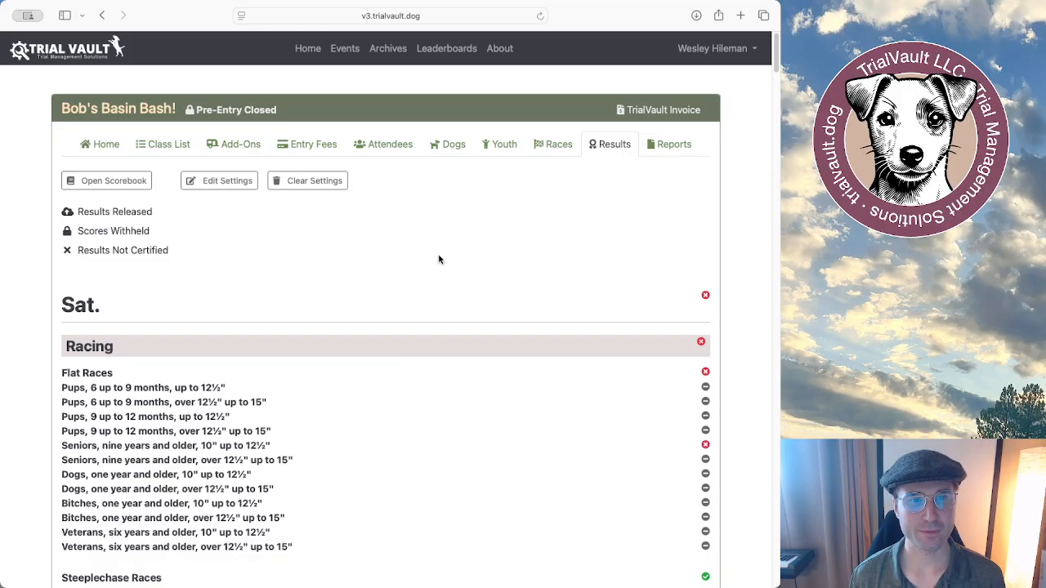
- Expand Saturday's flat race results for seniors nine years and older, 10" up to 12½"
scroll(450, 254, "down", 3)
scroll(451, 254, "up", 3)
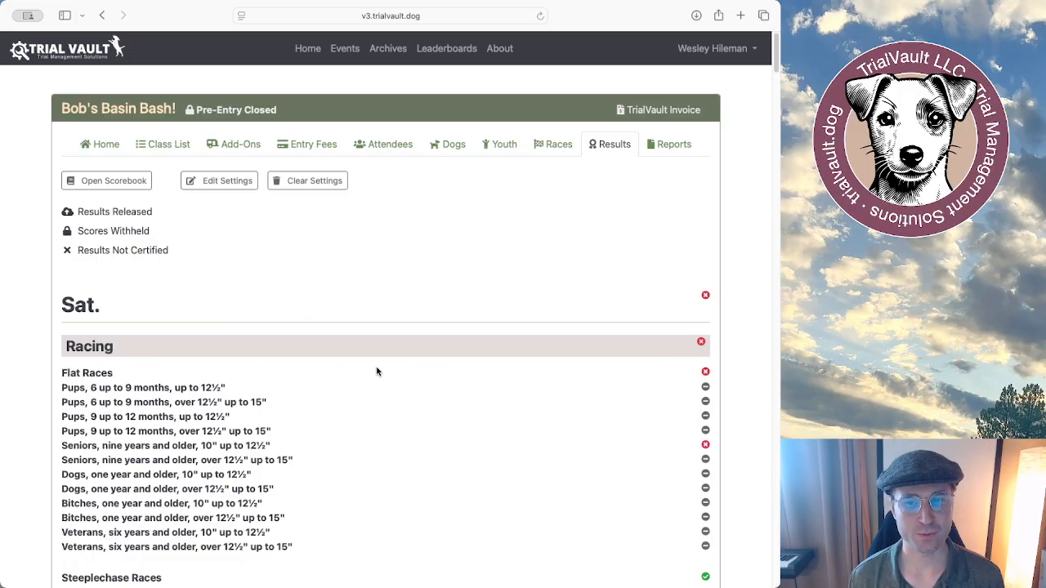
left_click(144, 389)
left_click(161, 390)
scroll(490, 376, "down", 2)
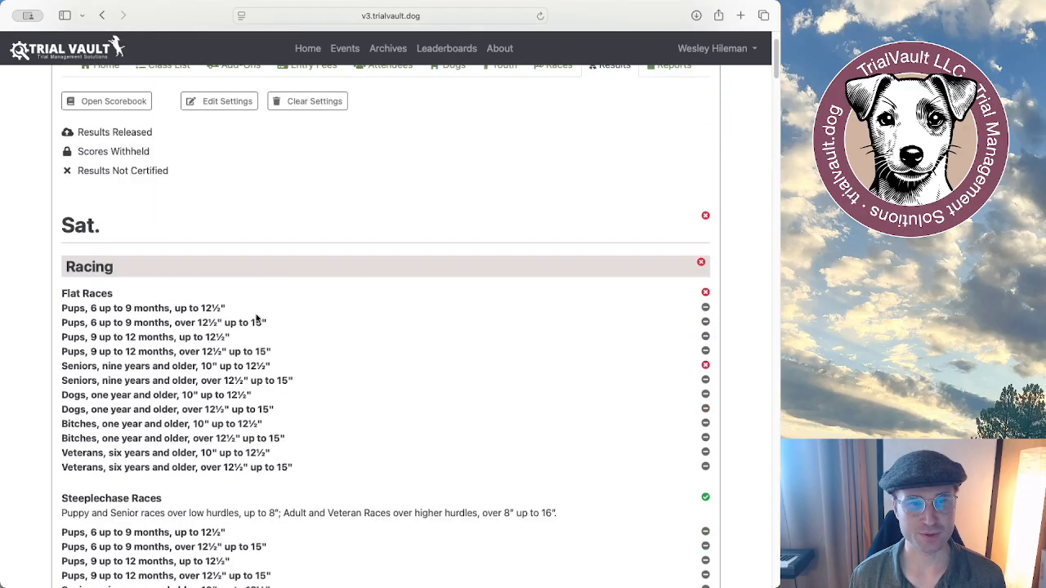
left_click(196, 310)
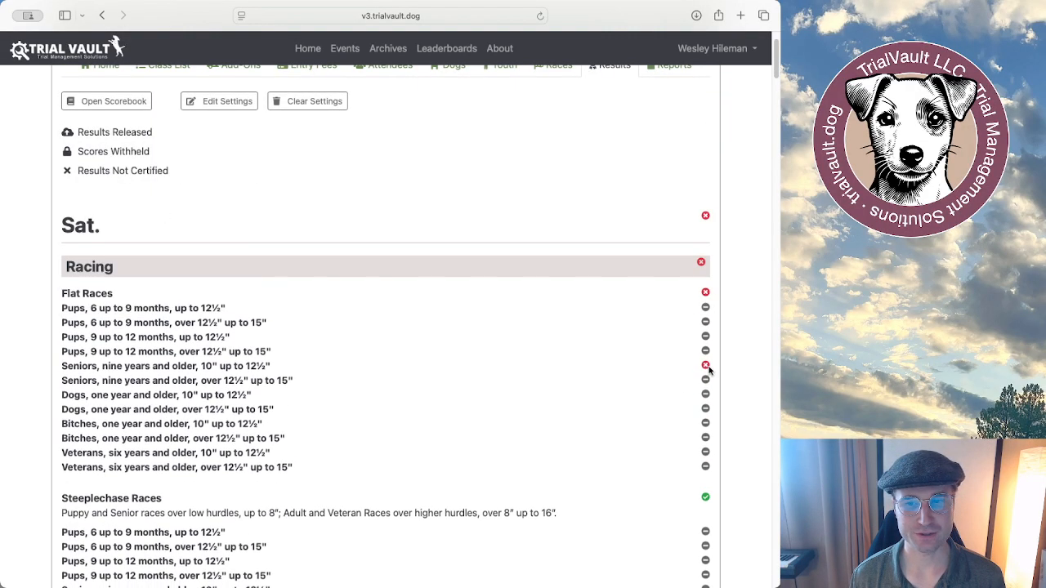
left_click(215, 366)
scroll(76, 462, "up", 1)
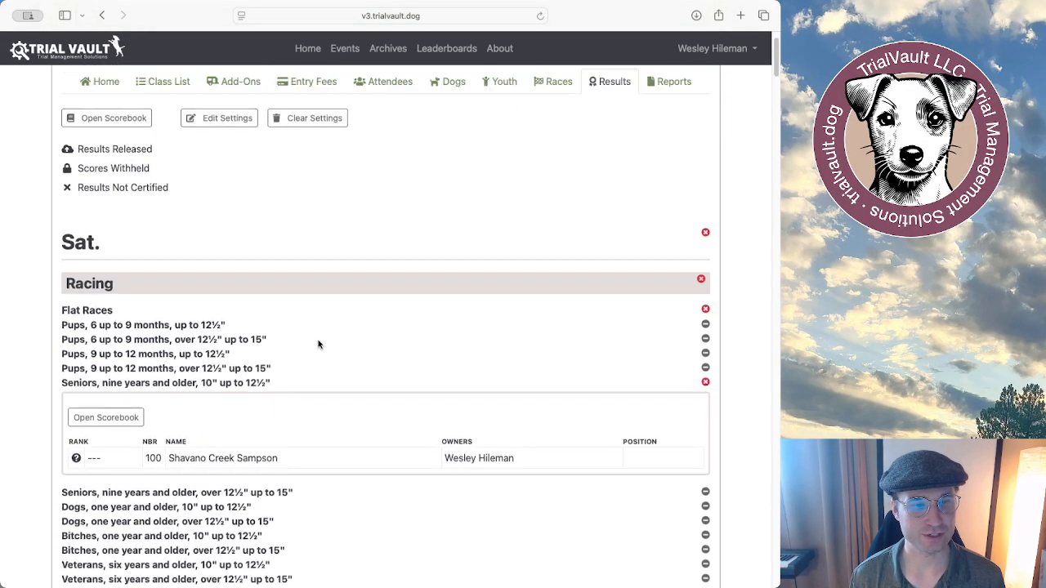
- Examine the rank, dog name, owner and position columns of the entry in the expanded seniors flat race
left_click_drag(172, 459, 295, 458)
left_click(326, 460)
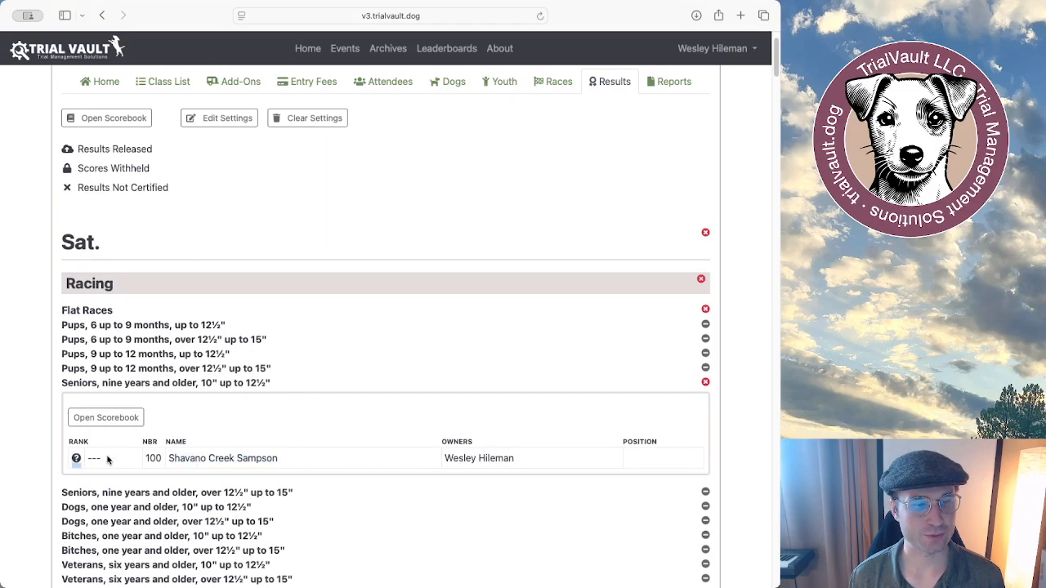
scroll(359, 408, "down", 1)
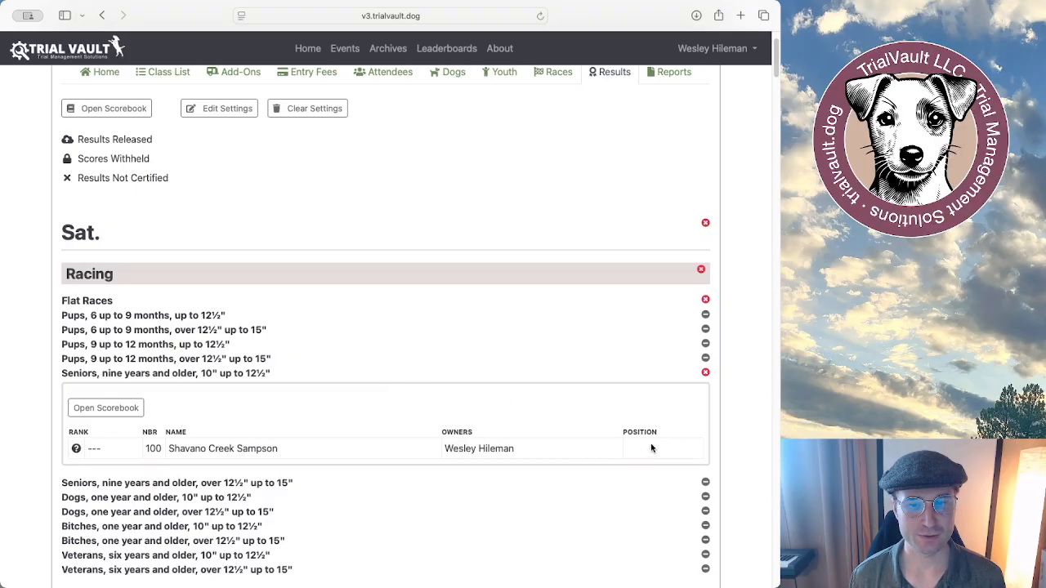
scroll(385, 328, "up", 2)
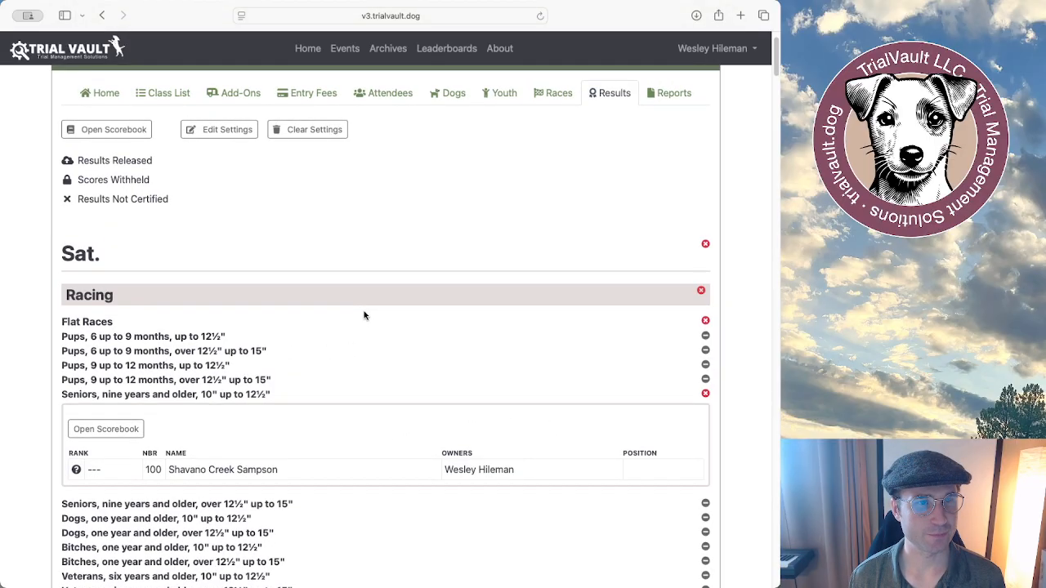
scroll(364, 316, "up", 1)
scroll(372, 313, "down", 1)
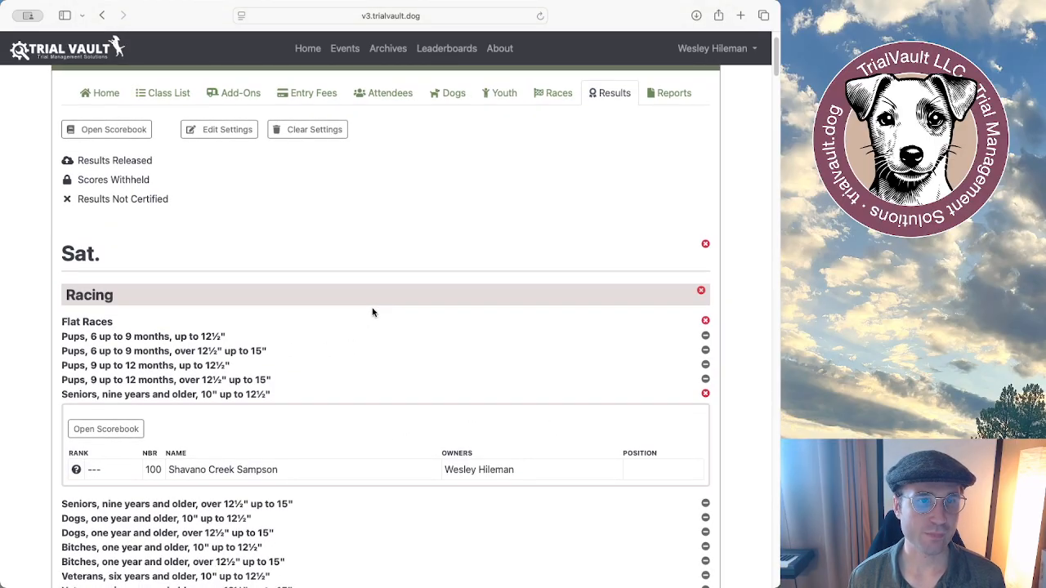
scroll(374, 311, "up", 1)
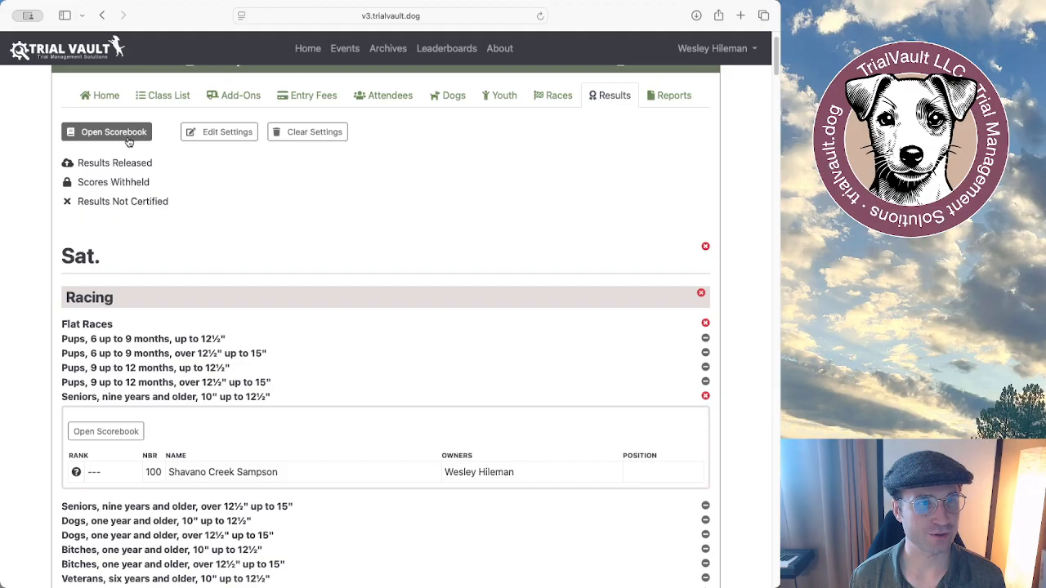
- Open the scorebook for Saturday's seniors flat race, nine years and older, 10" up to 12½"
left_click(110, 433)
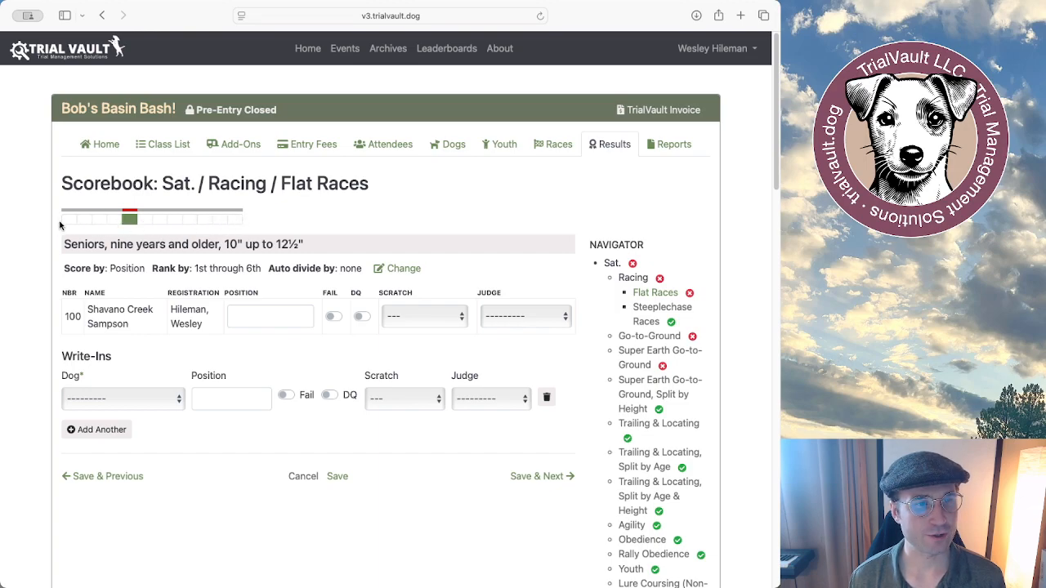
left_click_drag(277, 188, 400, 188)
left_click(399, 188)
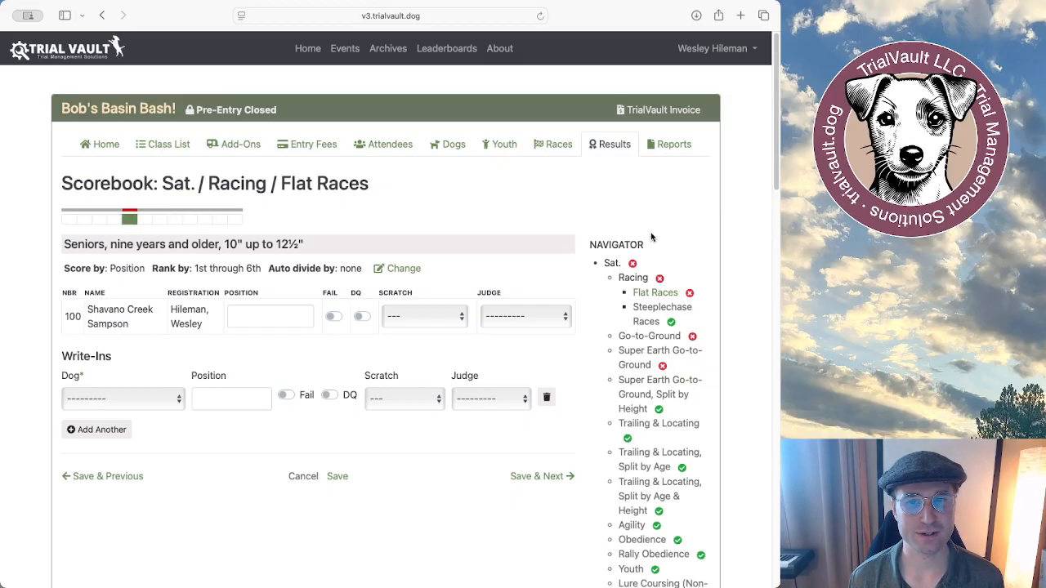
scroll(650, 237, "down", 1)
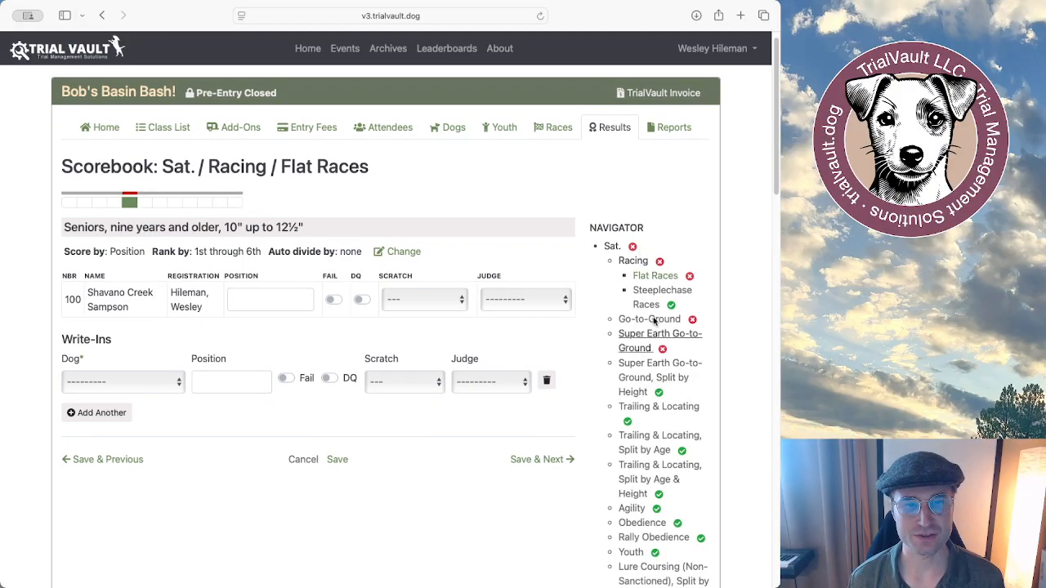
- Examine the score by, rank by and auto divide settings of the seniors flat race
left_click_drag(70, 249, 321, 251)
left_click(112, 253)
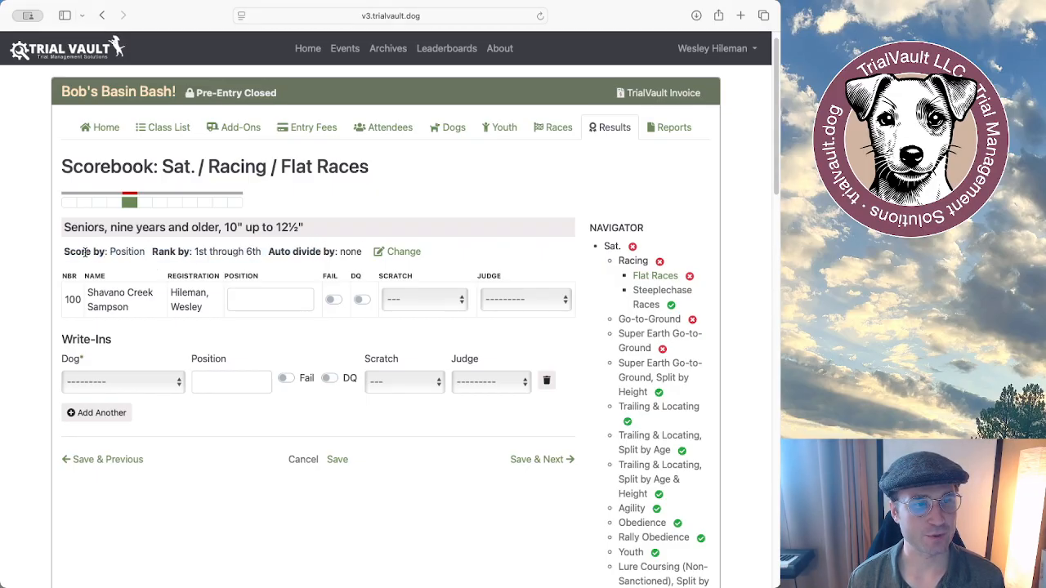
left_click_drag(109, 252, 262, 252)
left_click(149, 259)
left_click(257, 253)
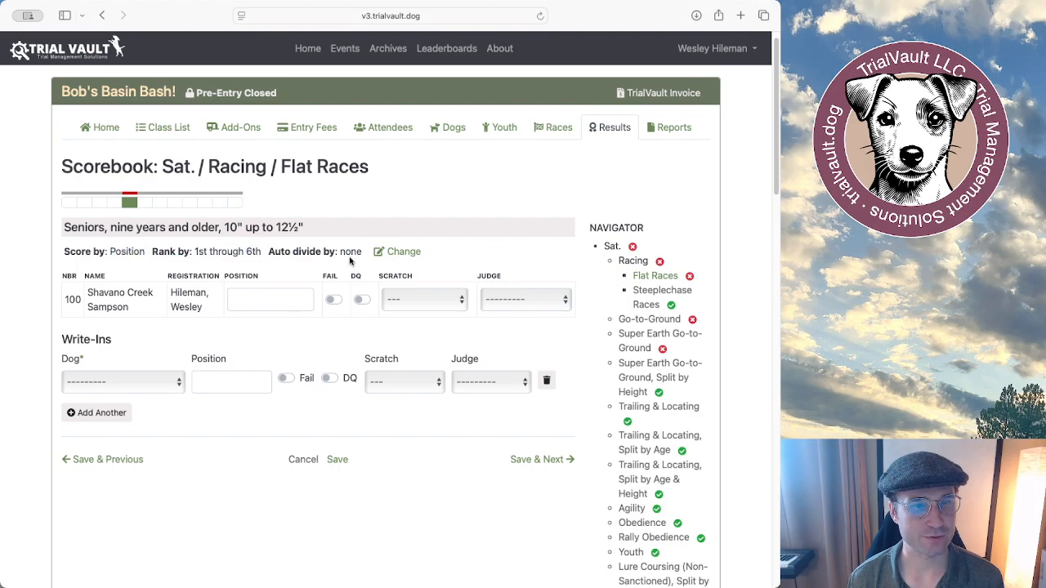
- Open the seniors flat race's scoring settings, review the auto divide choices, and return to the scorebook without saving
left_click(402, 256)
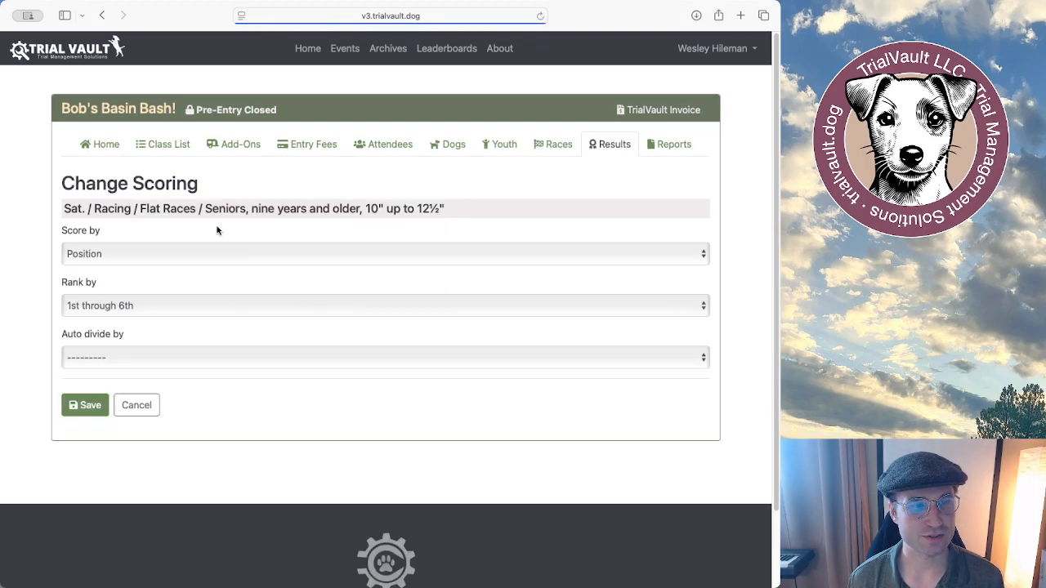
scroll(196, 253, "down", 2)
left_click(135, 269)
left_click(16, 241)
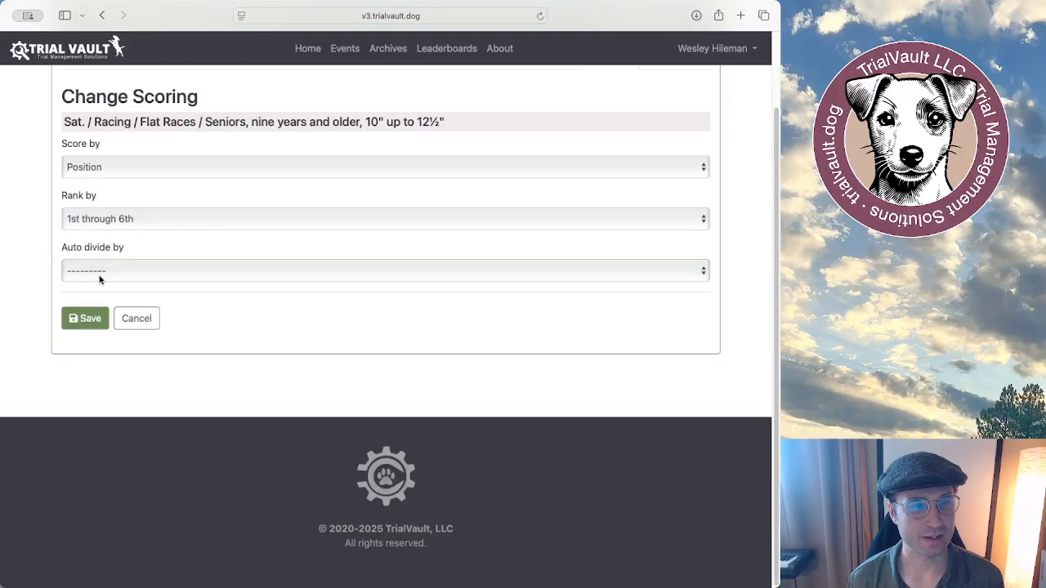
left_click(101, 271)
left_click(42, 244)
left_click(64, 262)
left_click(36, 244)
left_click(84, 268)
left_click(39, 249)
left_click(135, 318)
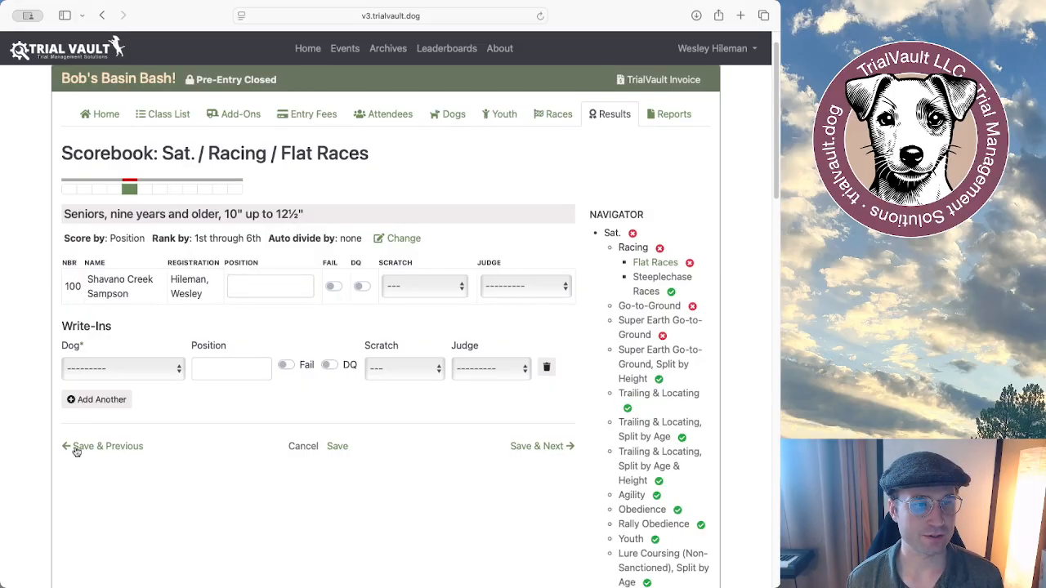
- Enter position 1 for Shavano Creek Sampson in the seniors flat race
left_click_drag(78, 297, 367, 293)
left_click(292, 317)
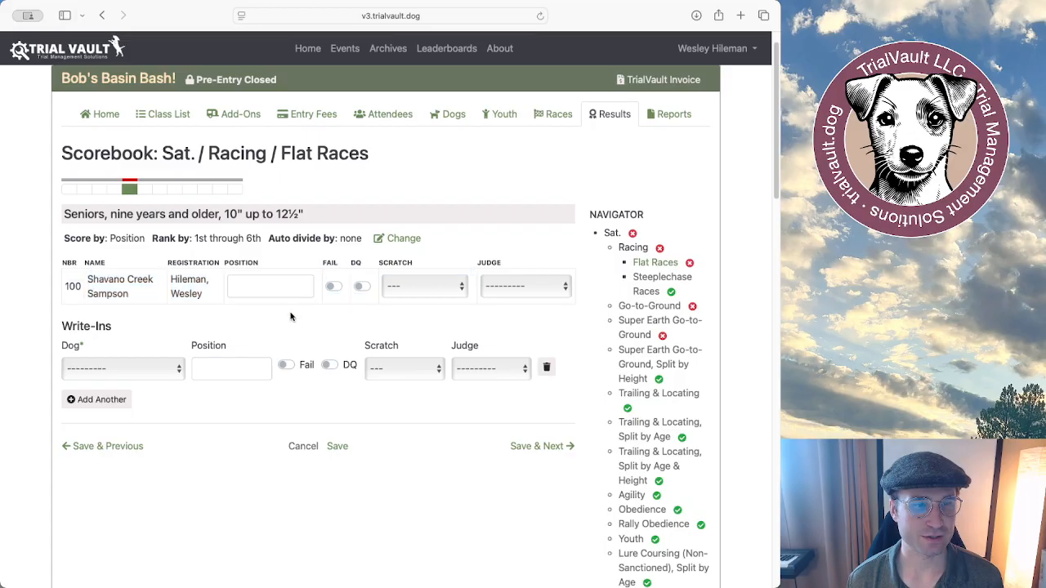
left_click(265, 292)
left_click(310, 326)
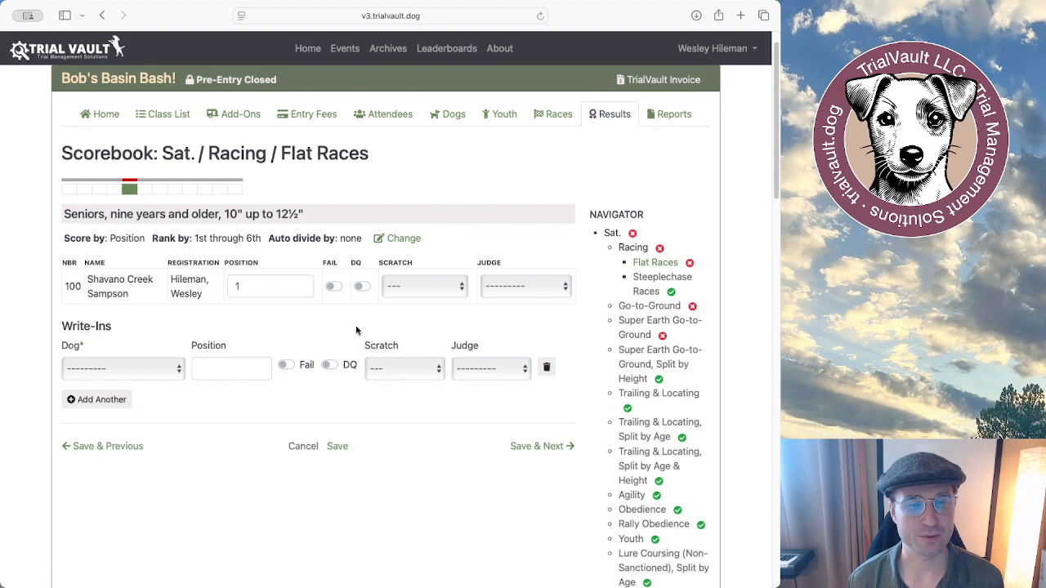
- Try the Fail switch and review the scratch options for Shavano Creek Sampson, leaving both unset
left_click(335, 288)
left_click(335, 288)
left_click(417, 285)
left_click(458, 267)
left_click(439, 283)
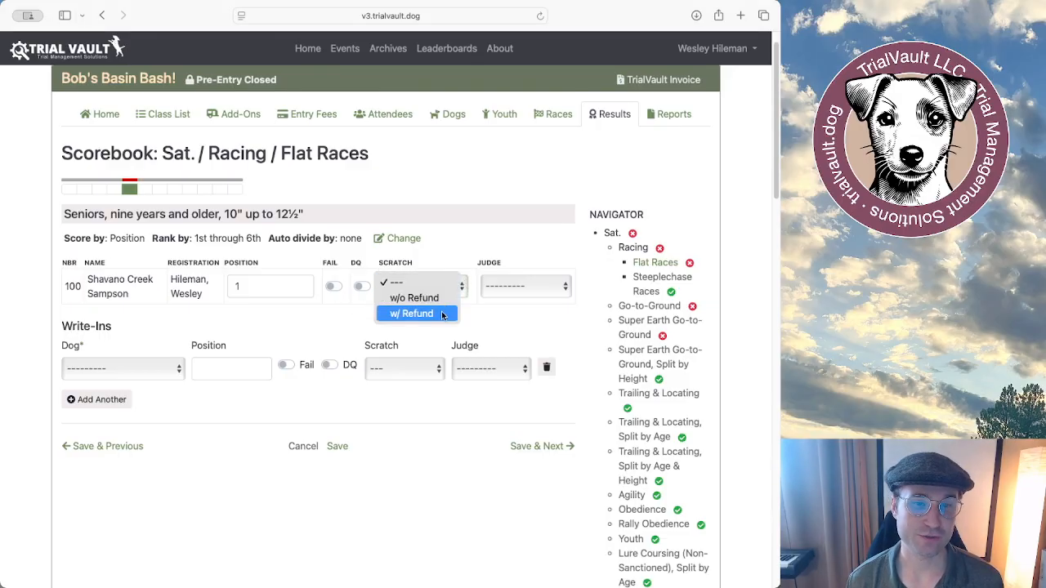
left_click(457, 260)
- Review the judges available for the seniors flat race entry without assigning one
left_click(507, 281)
left_click(513, 260)
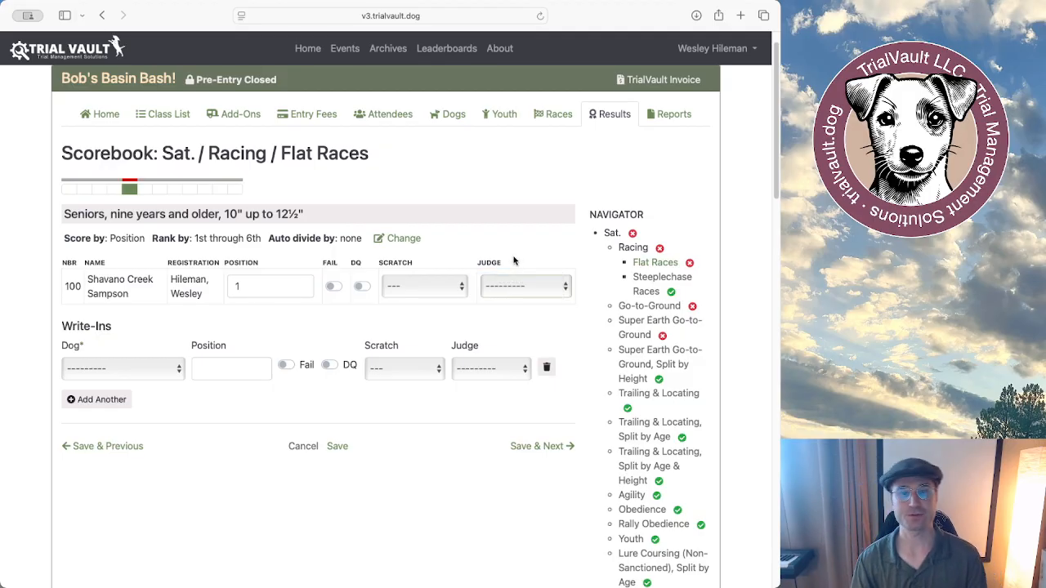
left_click(526, 278)
left_click(532, 251)
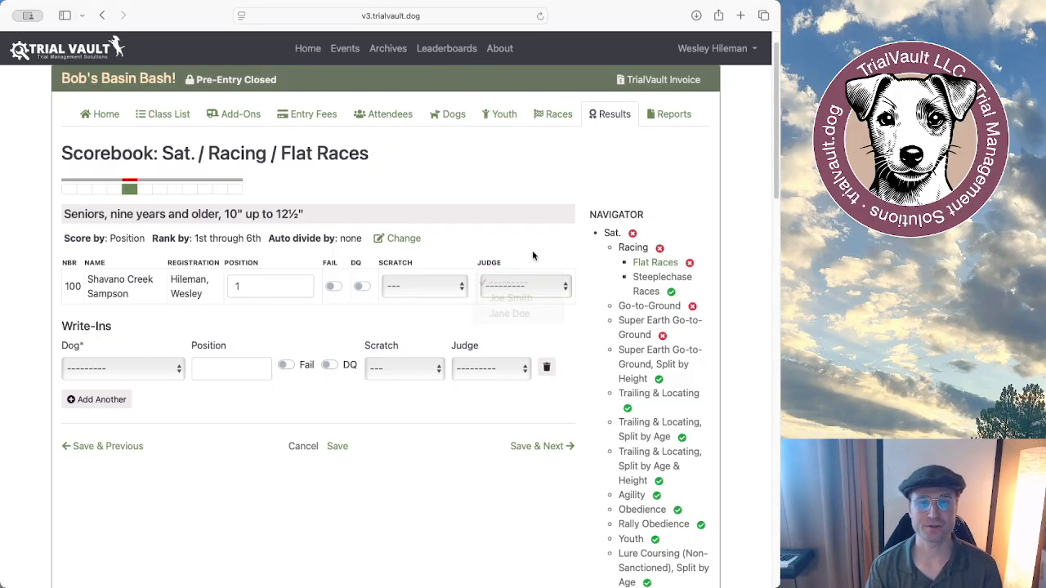
left_click(495, 289)
left_click(512, 237)
scroll(177, 291, "up", 1)
scroll(165, 288, "down", 1)
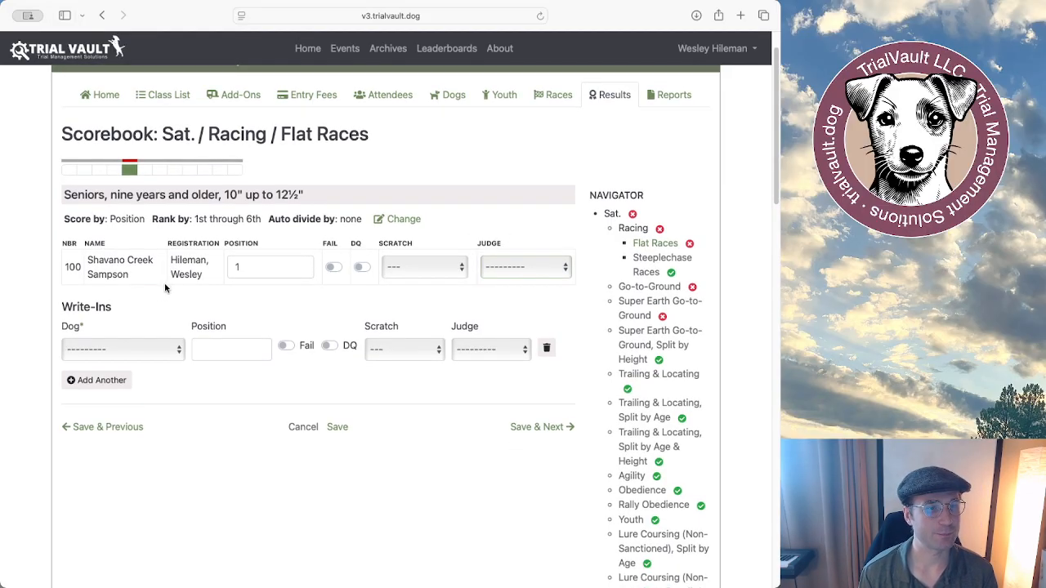
- Examine the Write-Ins section, including the dogs available to add, and leave its fields empty
scroll(164, 288, "down", 1)
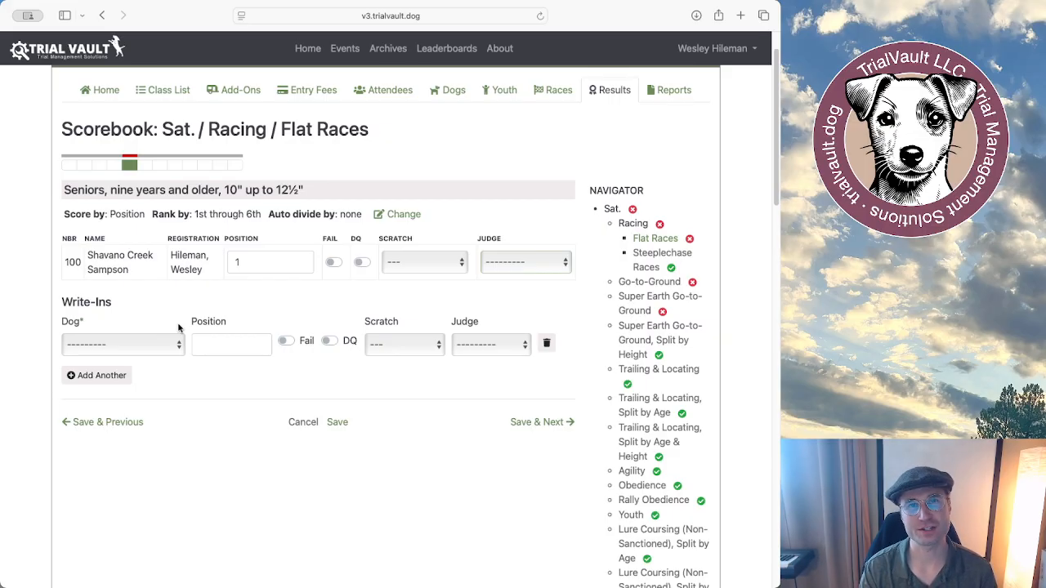
left_click_drag(58, 308, 157, 306)
left_click(131, 339)
left_click(152, 313)
left_click(147, 344)
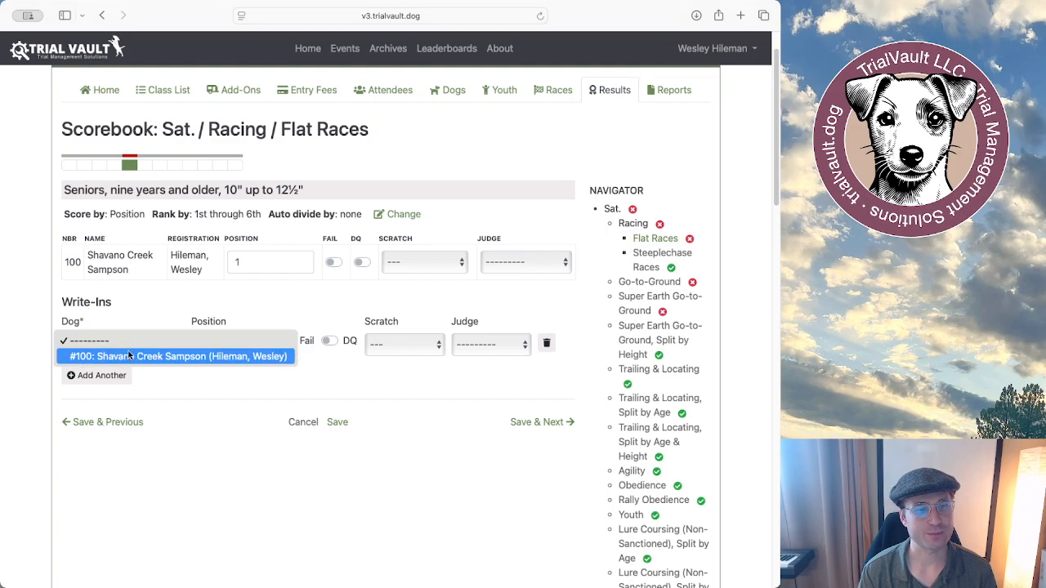
left_click(153, 304)
left_click(126, 346)
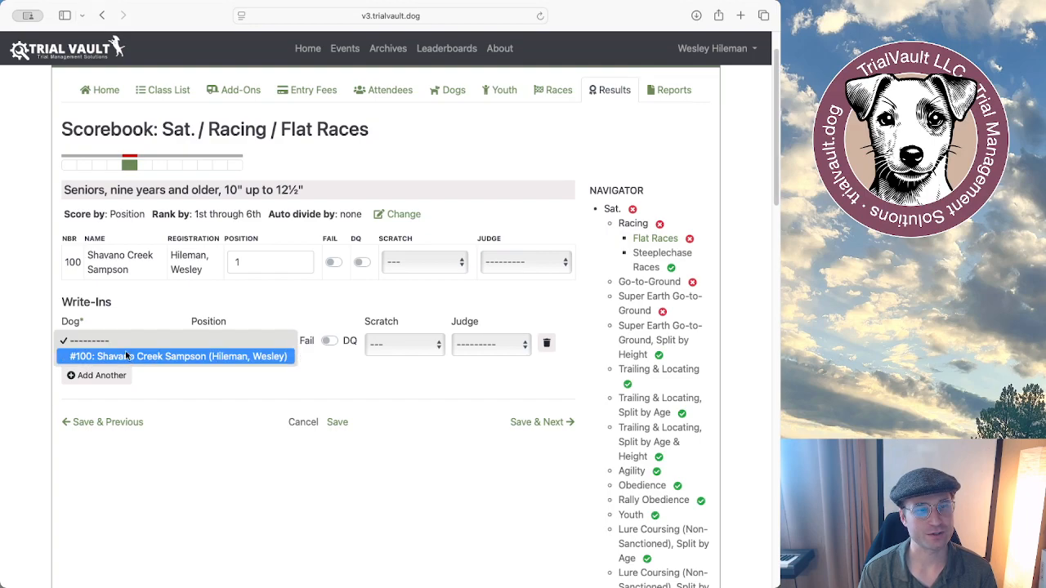
left_click(153, 308)
left_click(233, 342)
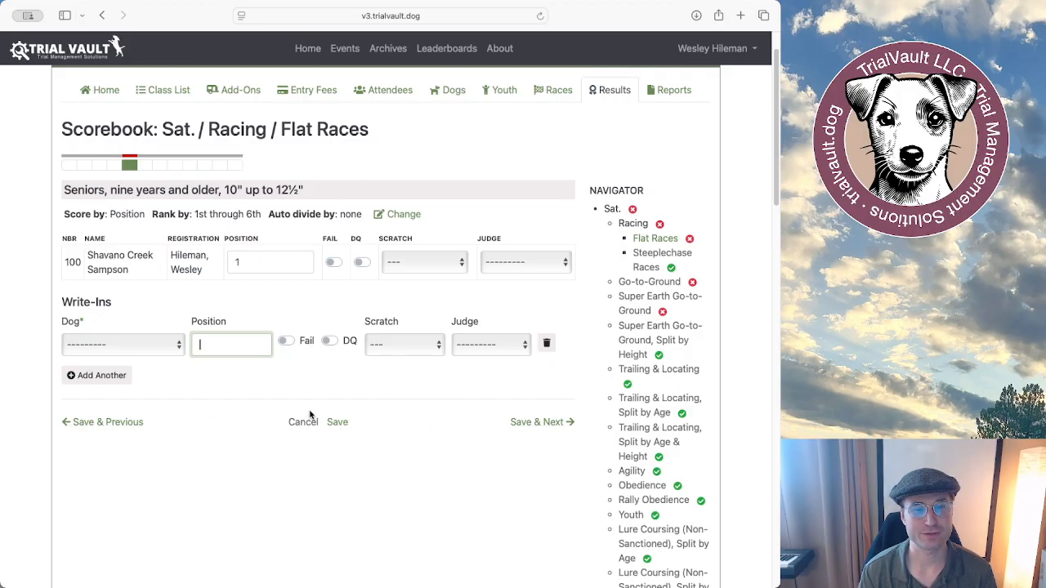
- Save the seniors flat race score
left_click(333, 423)
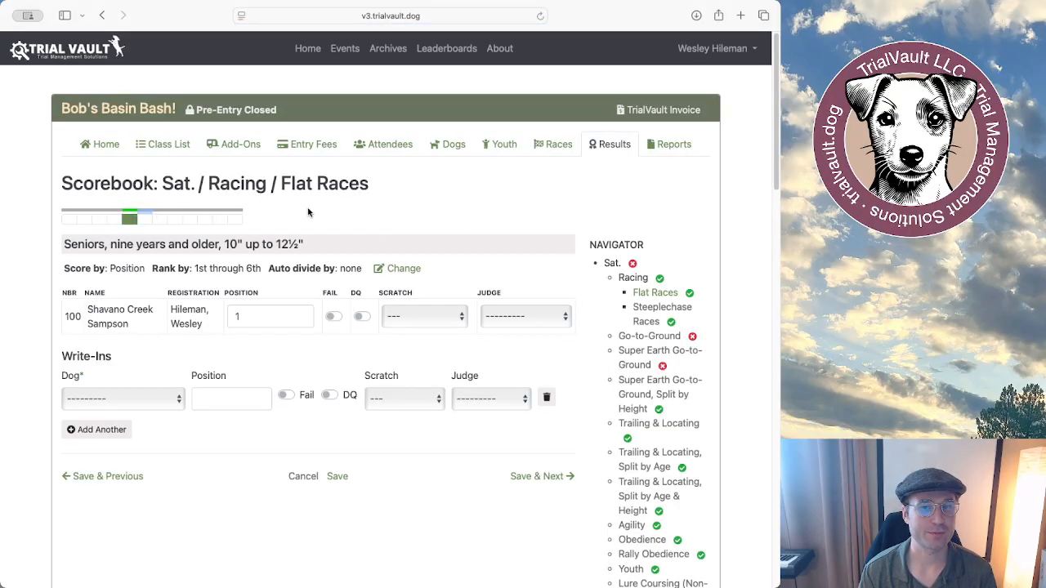
scroll(440, 227, "down", 1)
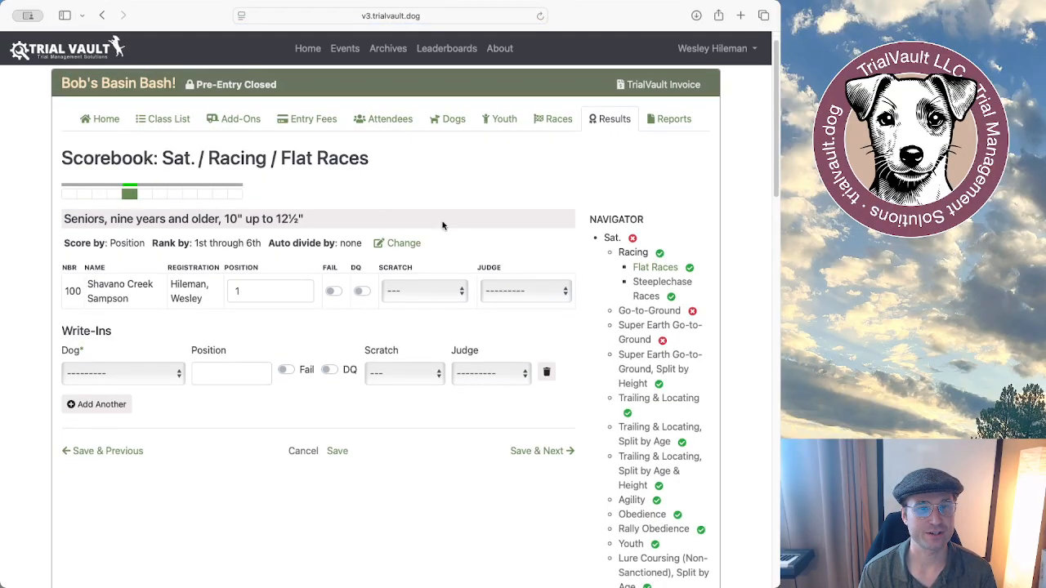
scroll(445, 221, "up", 1)
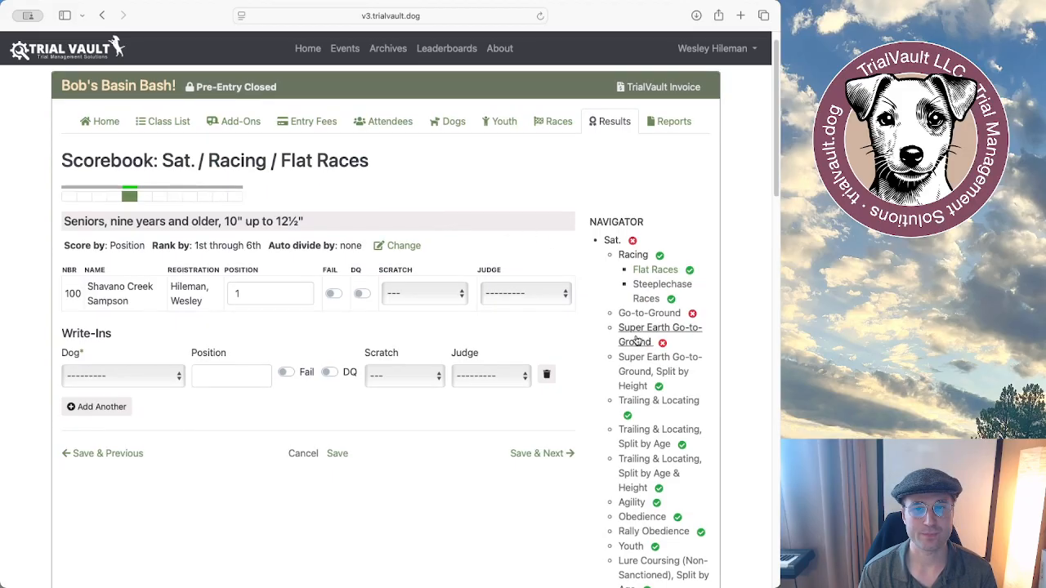
- In Saturday's Go-to-Ground class 110, enter a time of 60.1234 for Shavano Creek Sampson
left_click(649, 314)
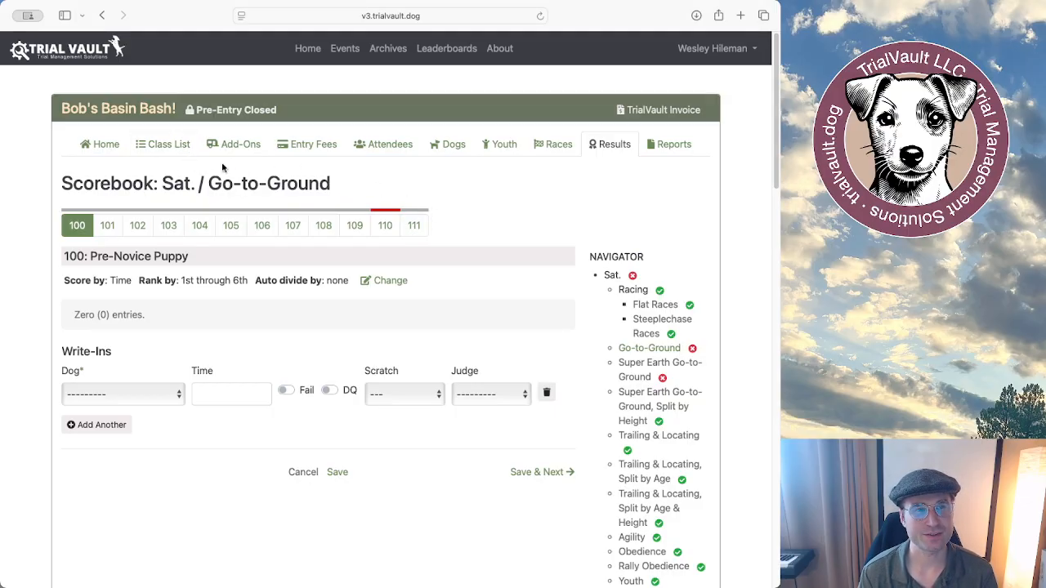
left_click(385, 228)
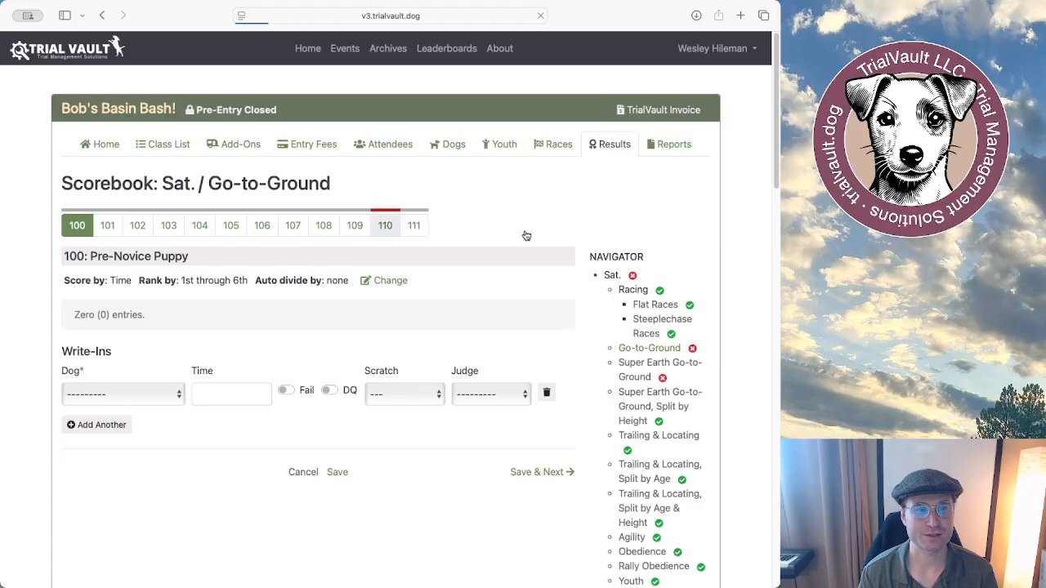
left_click(284, 329)
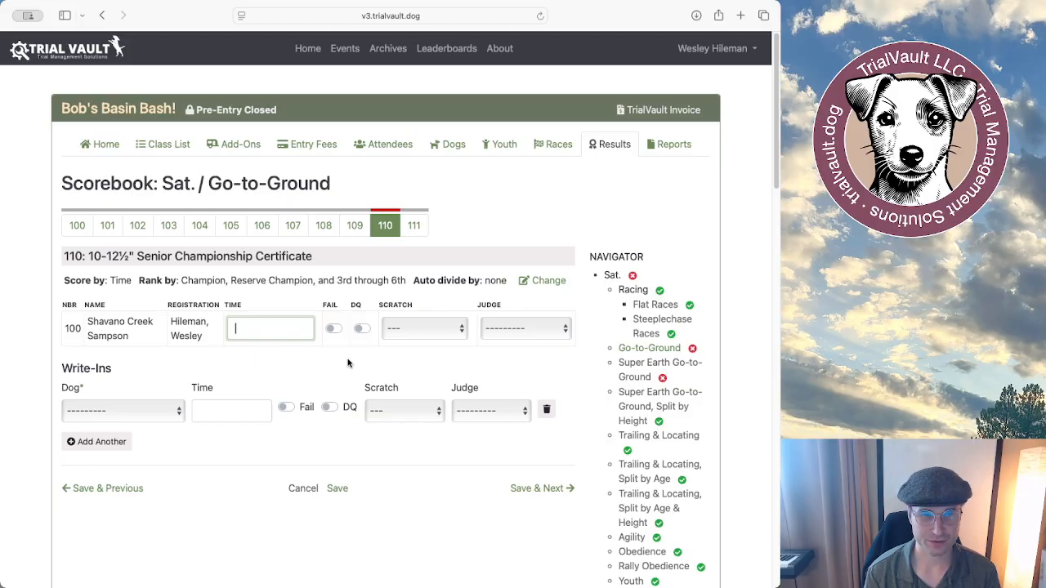
type("1")
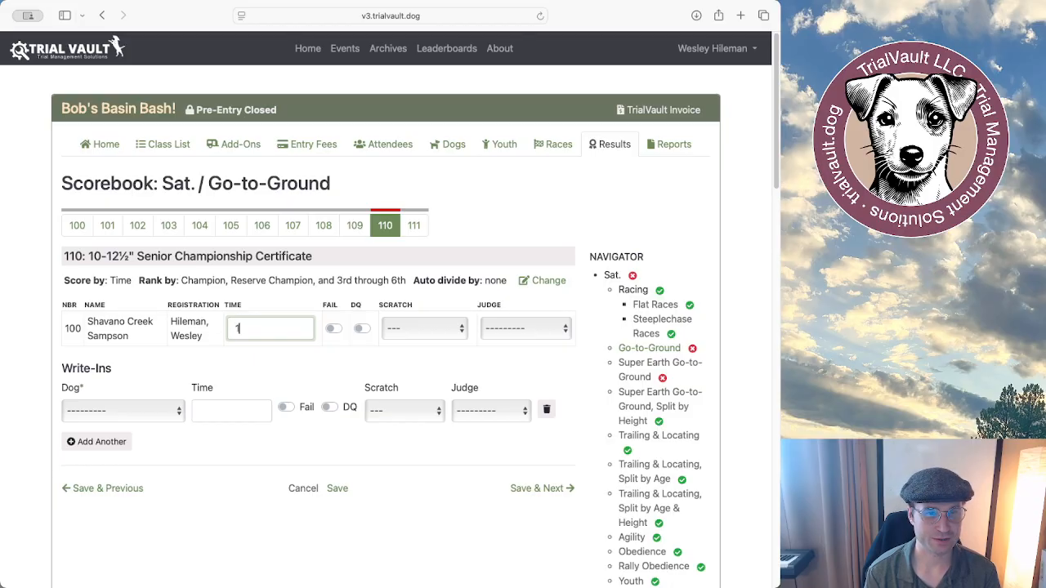
type(":60.1234")
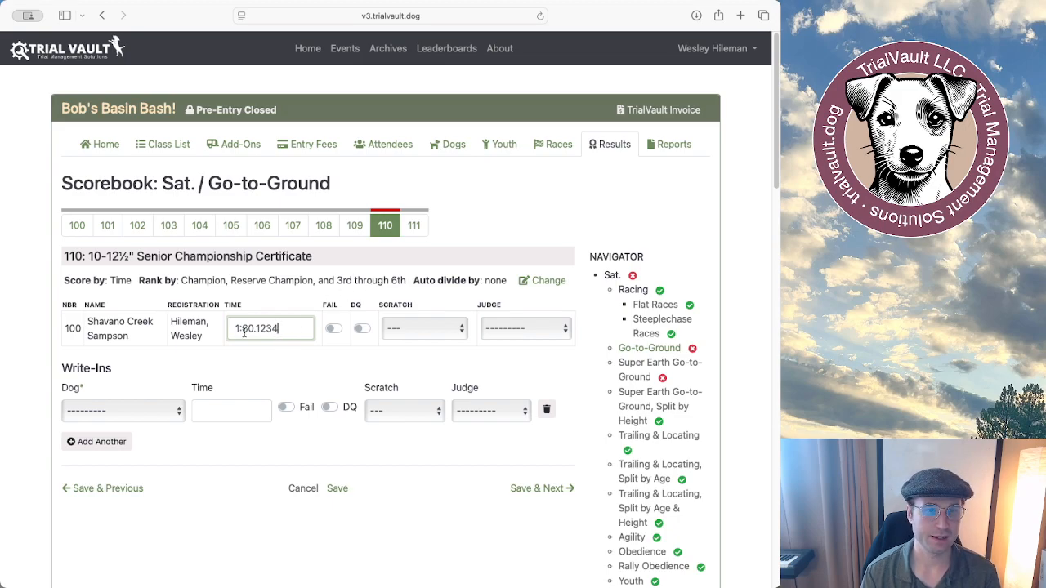
key("BackSpace")
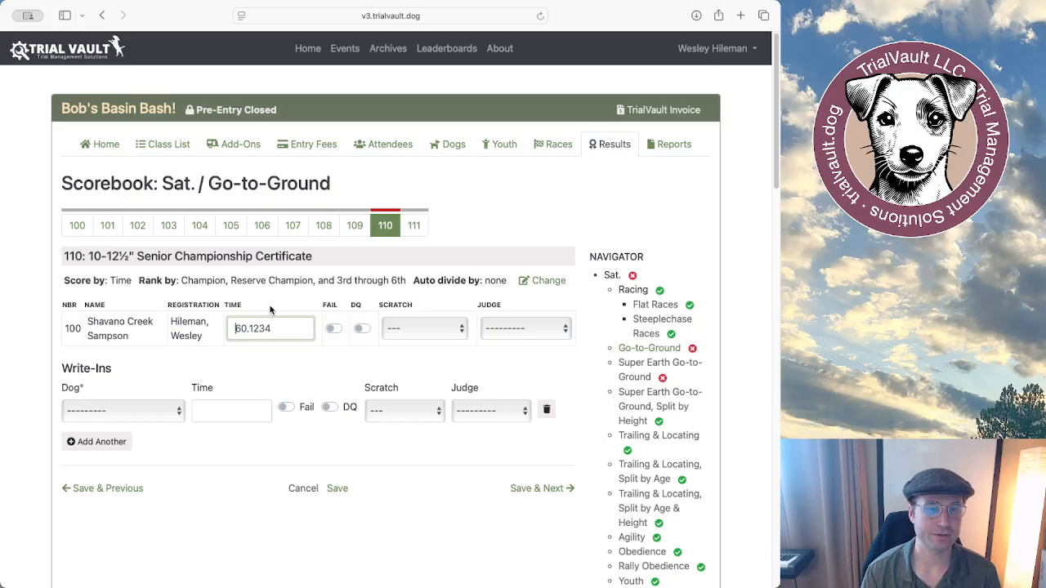
left_click_drag(271, 328, 250, 328)
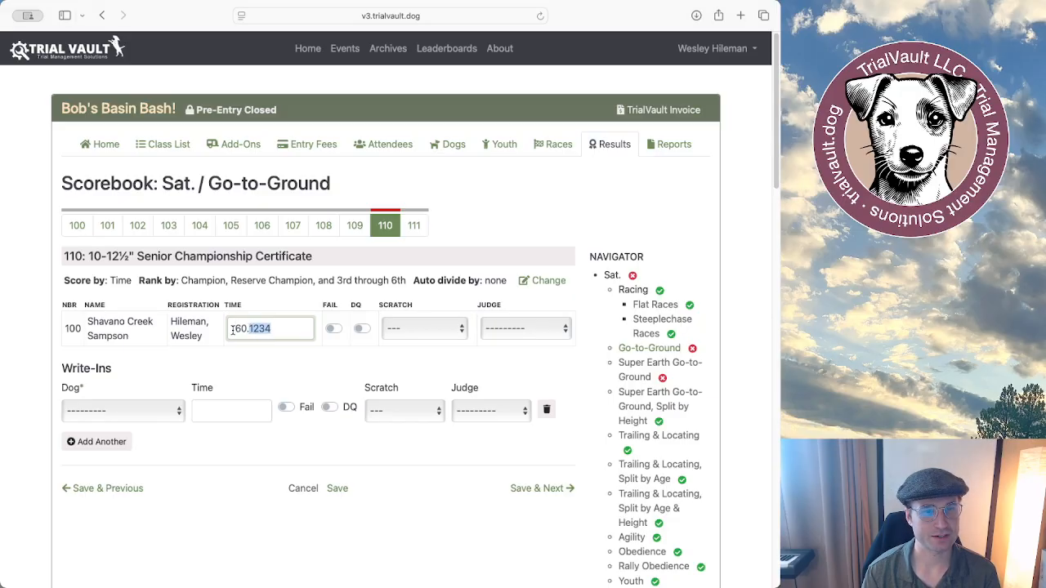
left_click(233, 327)
left_click(353, 359)
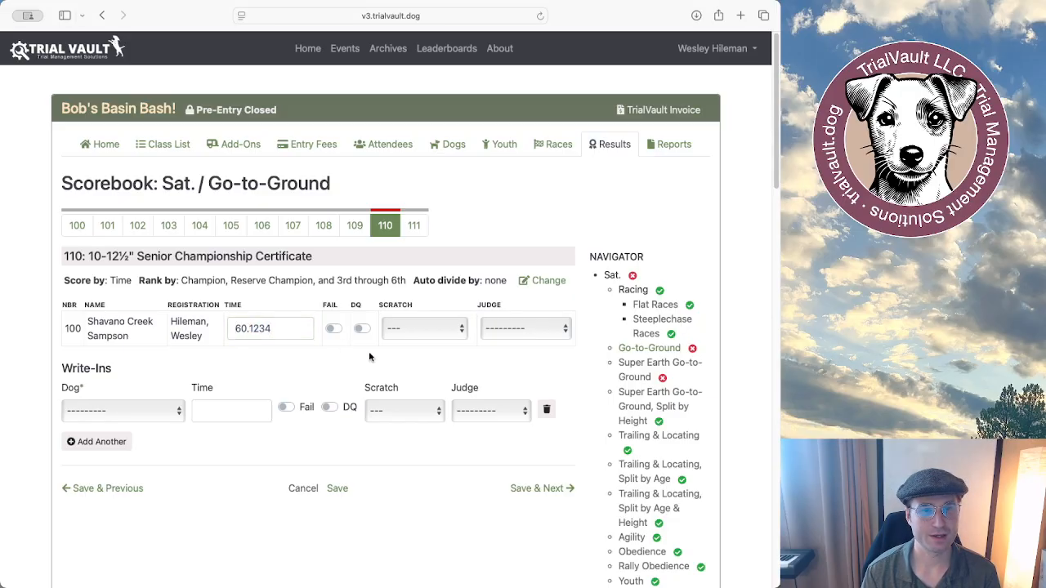
- Assign the first listed judge to the class 110 entry and try to save the score
left_click(507, 328)
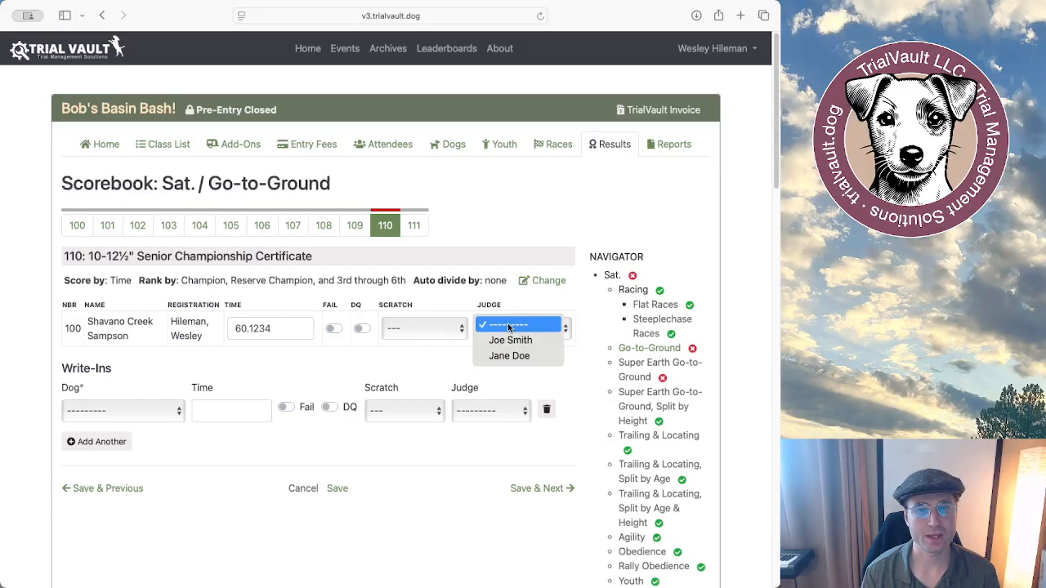
left_click(511, 340)
left_click(338, 487)
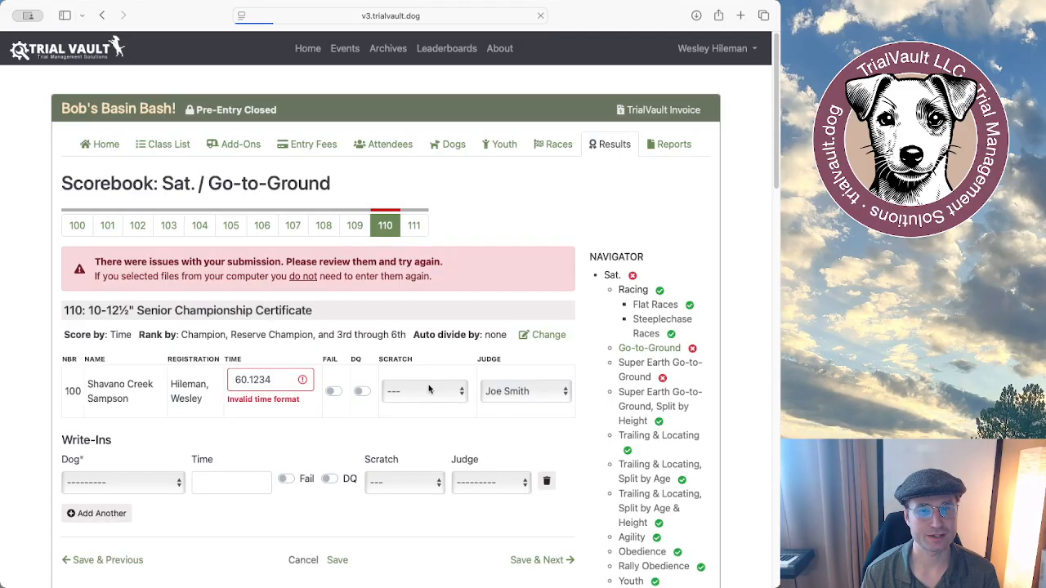
- Correct the entry's time to 60.123 and save the class 110 score
left_click(276, 378)
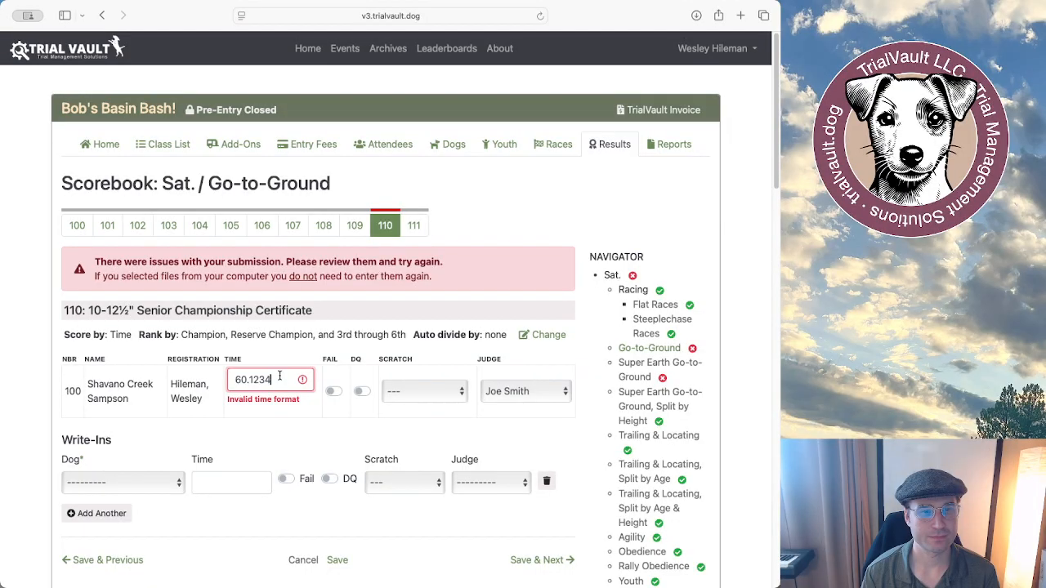
scroll(345, 537, "down", 1)
left_click(343, 537)
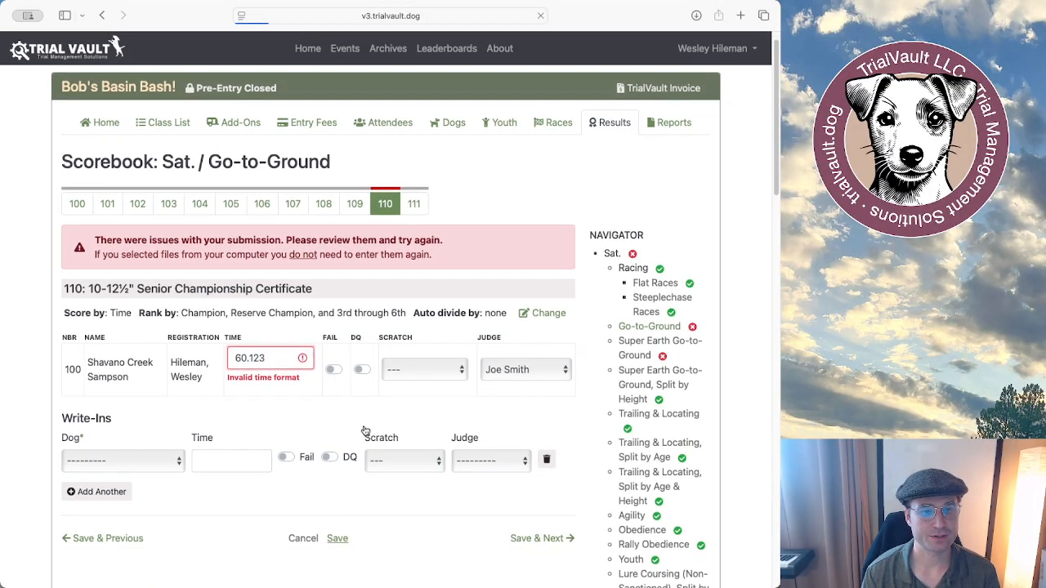
- Examine how the saved time is formatted in the class 110 entry
left_click_drag(288, 327, 216, 342)
left_click(296, 358)
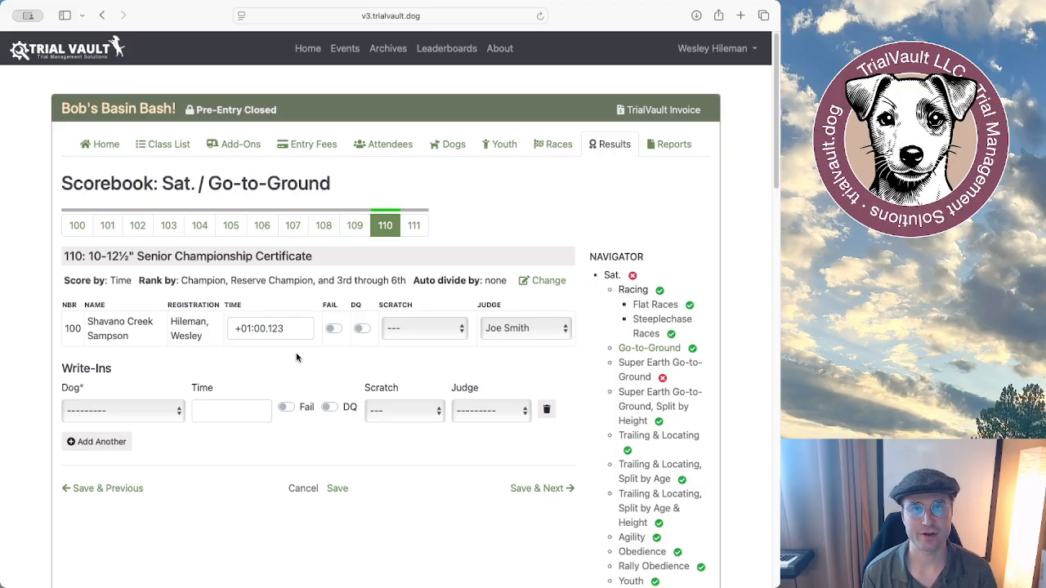
left_click(237, 329)
left_click_drag(283, 328, 199, 326)
left_click(251, 357)
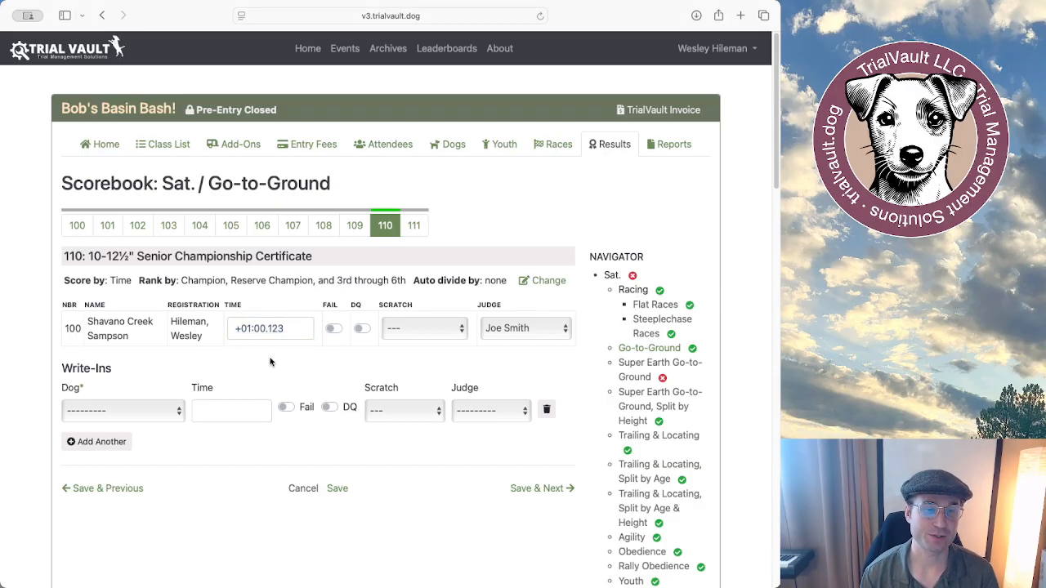
- Change the sign of Shavano Creek Sampson's class 110 time to negative, -01:00.123, and save the score
left_click(237, 327)
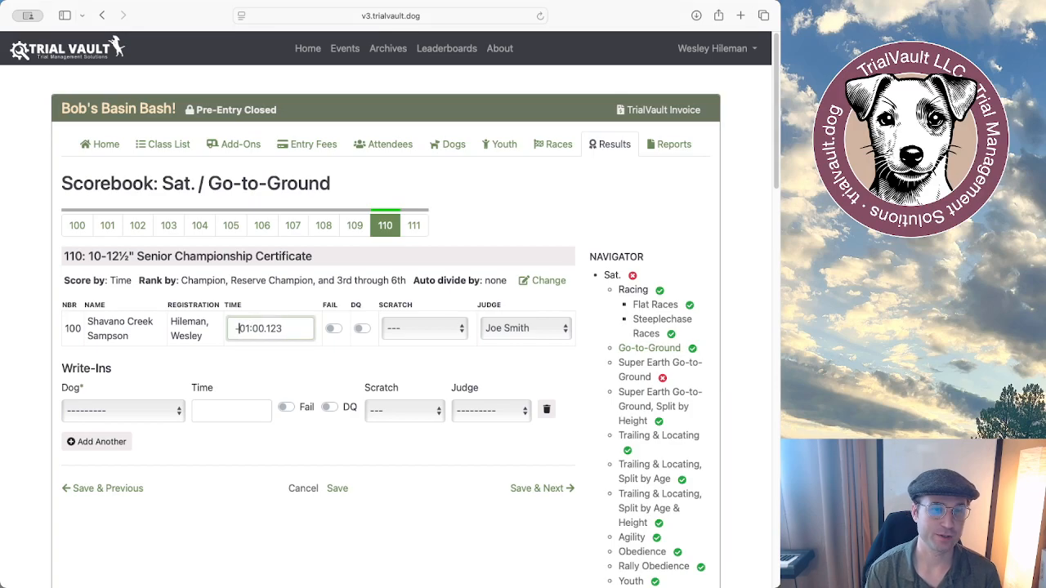
type("-")
left_click(337, 488)
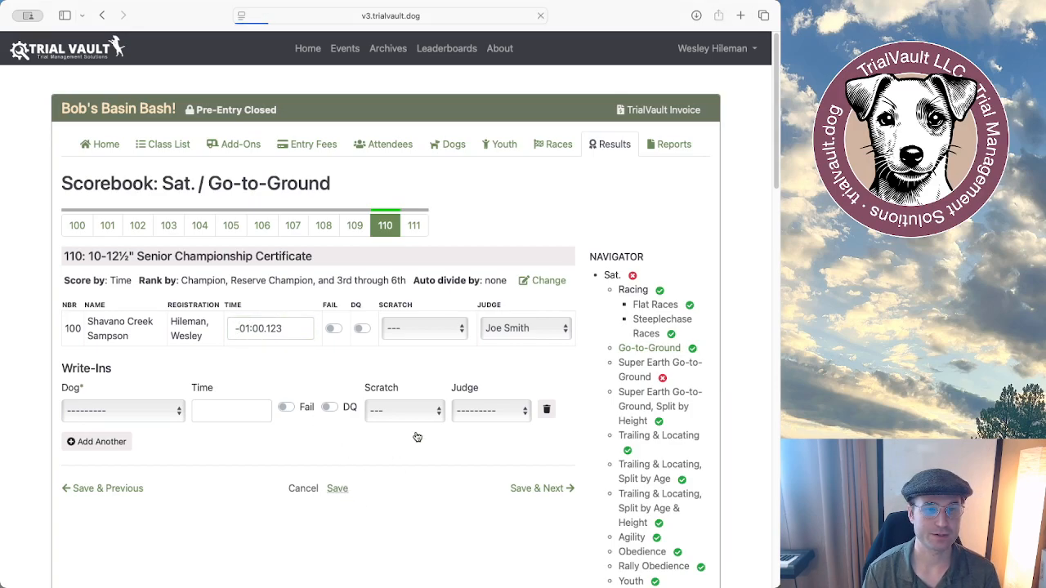
- Restore the class 110 time to +01:00.123 and save the score
left_click(240, 328)
key("BackSpace")
type("+")
left_click(336, 488)
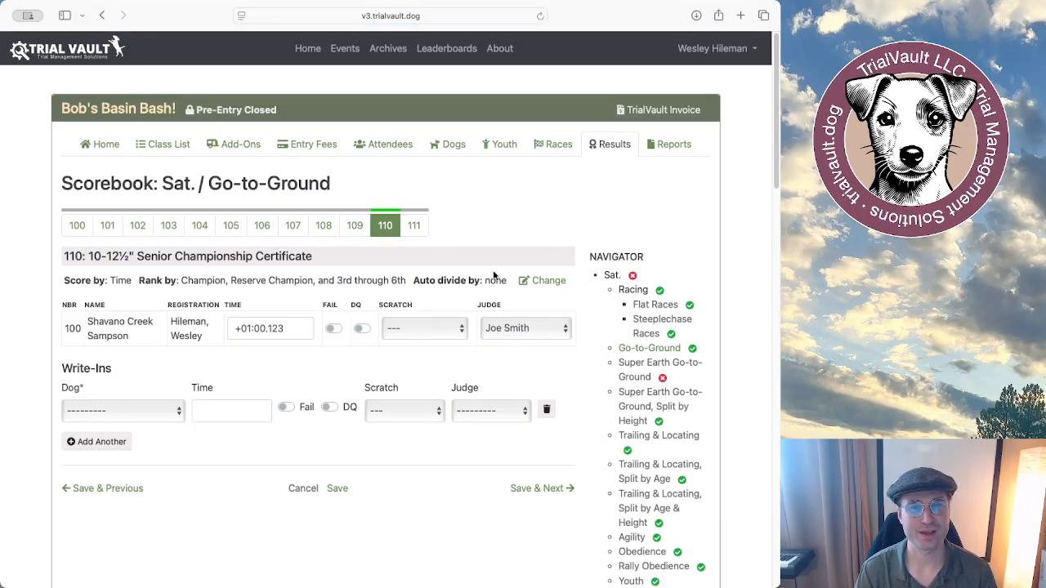
- In Saturday's Super Earth Go-to-Ground class 114, enter a time of 1:30 for Shavano Creek Sampson and save it
scroll(548, 256, "down", 1)
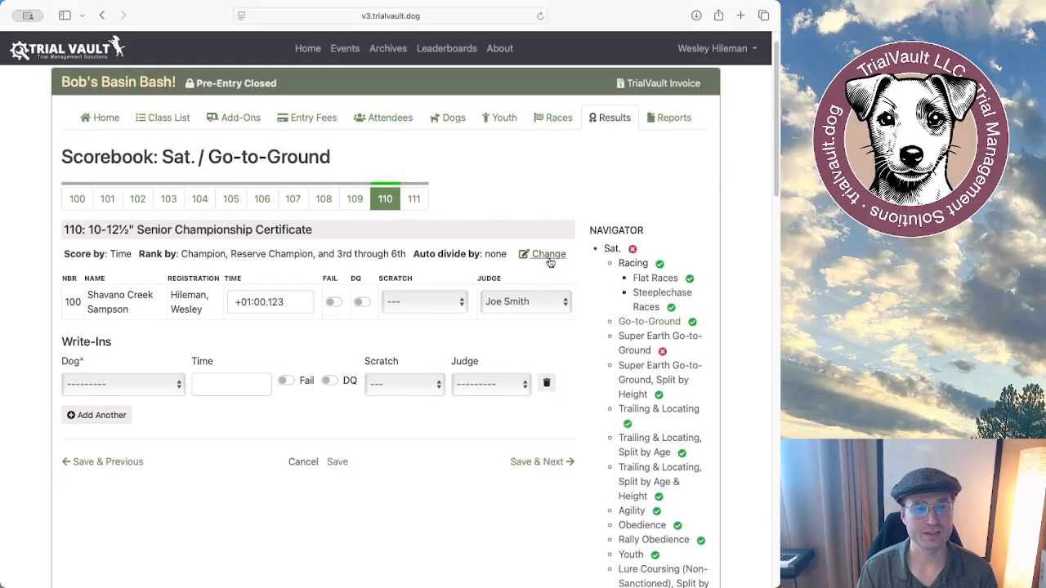
left_click(641, 350)
left_click(135, 225)
left_click(286, 321)
type("1")
left_click(353, 454)
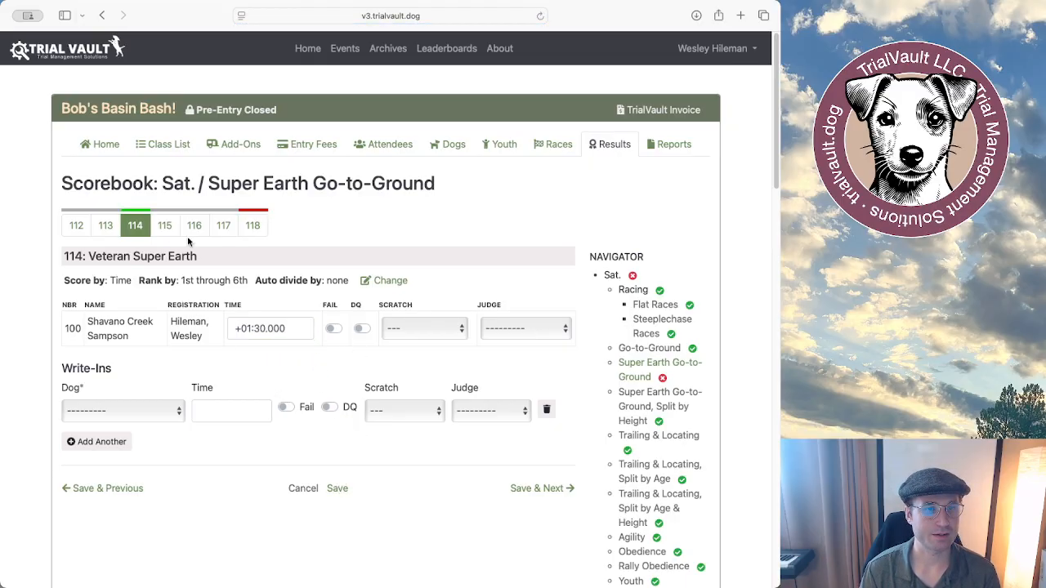
- In Super Earth class 118, enter a time of 1:28.334 for Shavano Creek Sampson and save the score
left_click(253, 226)
left_click(284, 321)
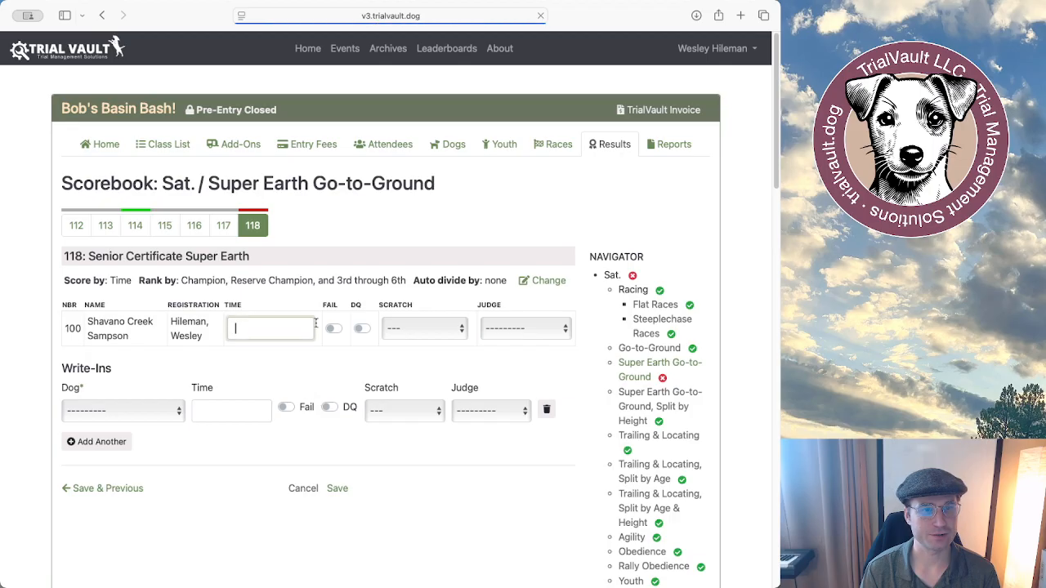
type("1:28")
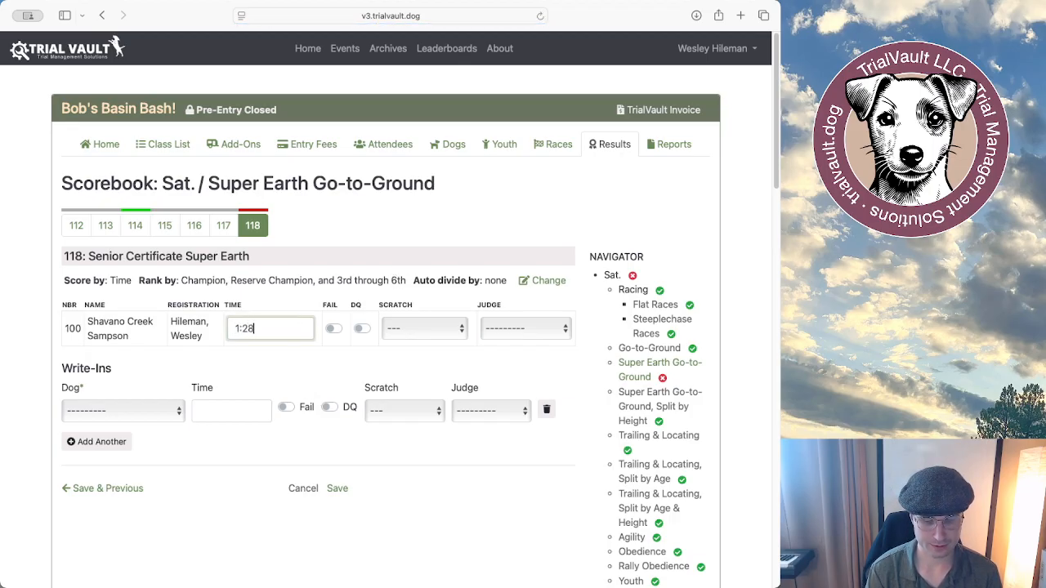
type(".334")
left_click(305, 369)
scroll(399, 354, "down", 1)
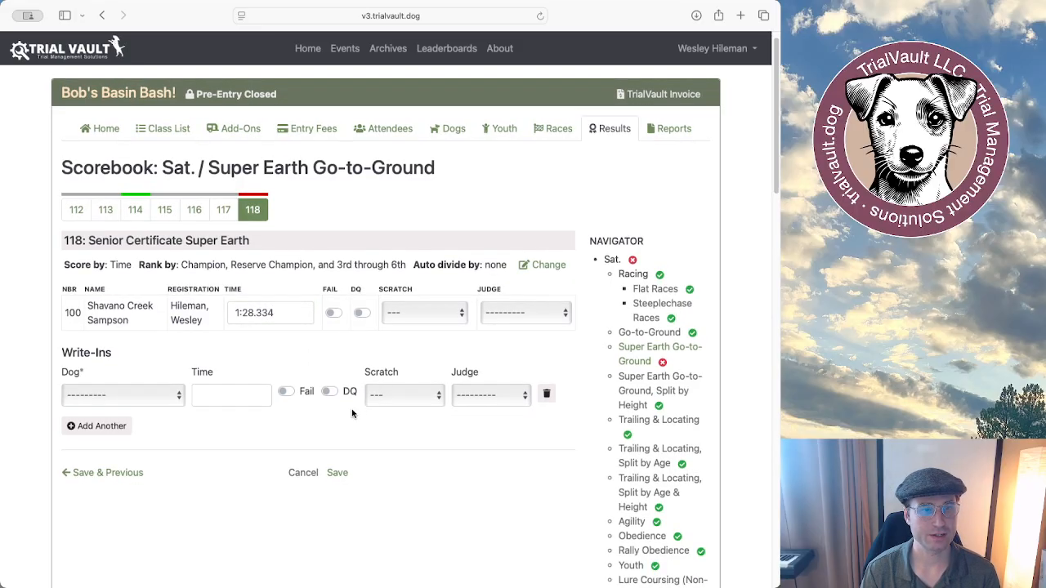
left_click(336, 472)
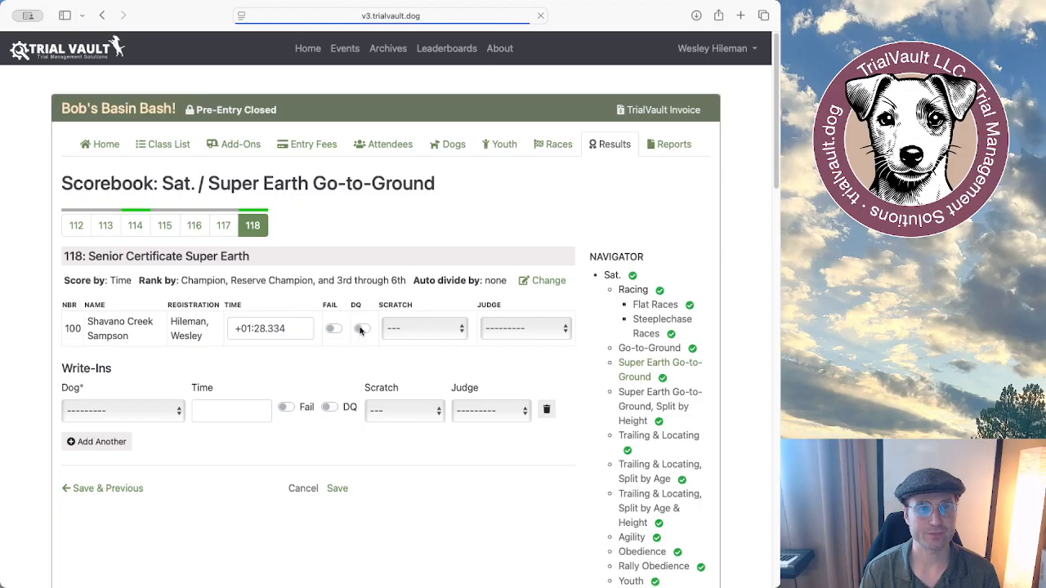
- Examine Saturday's flat race placement for seniors nine years and older, 10" up to 12½", in the event's staff results
left_click(614, 145)
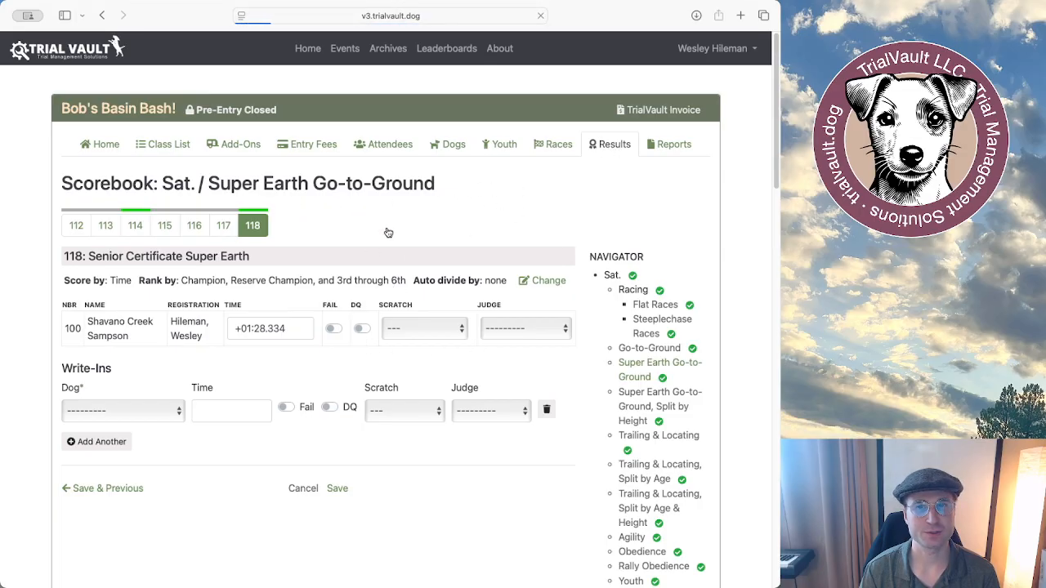
scroll(403, 221, "down", 2)
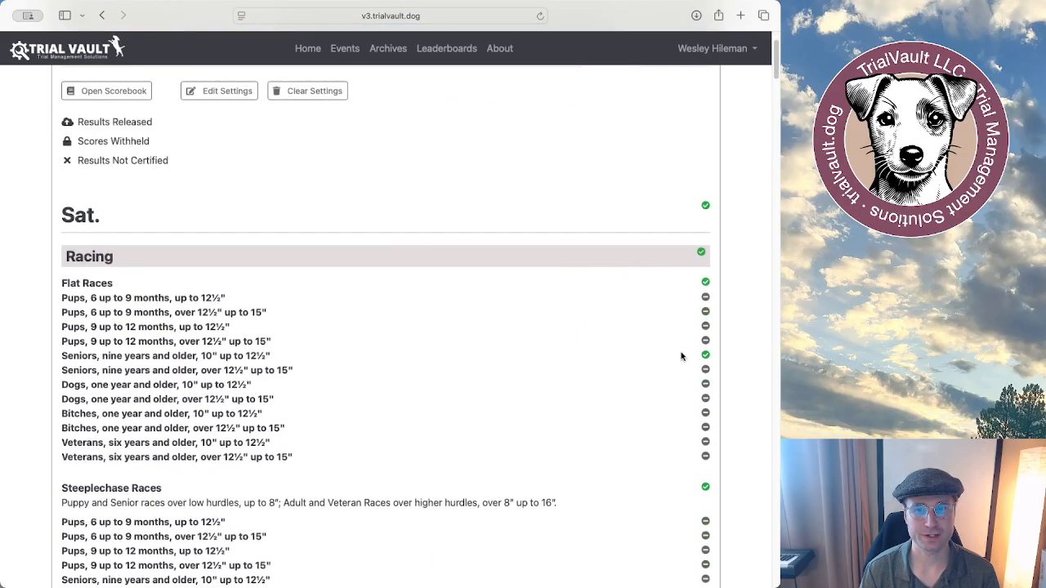
left_click(251, 369)
left_click(250, 355)
scroll(405, 315, "down", 1)
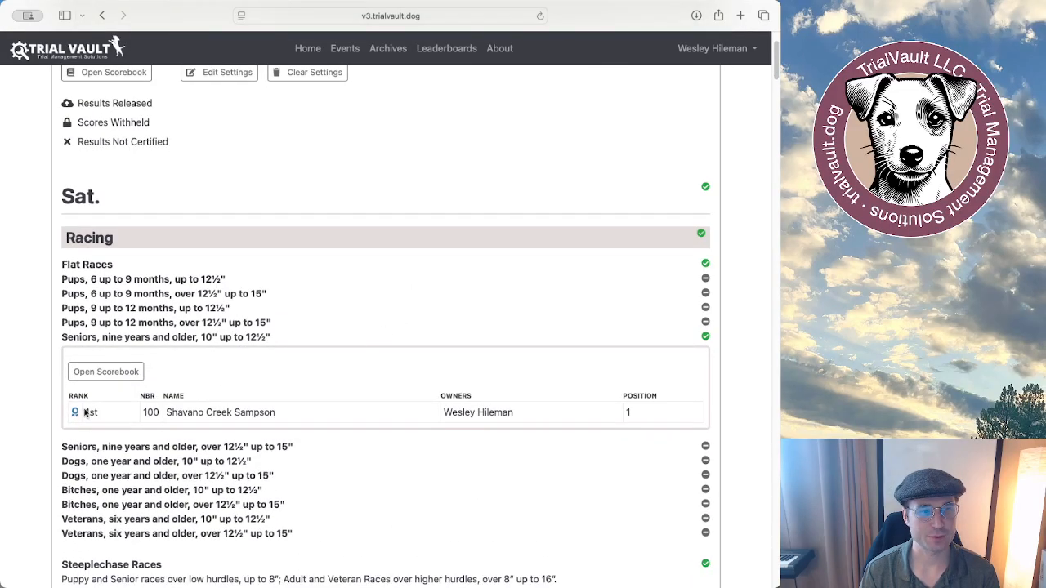
left_click_drag(71, 417, 665, 412)
left_click(444, 367)
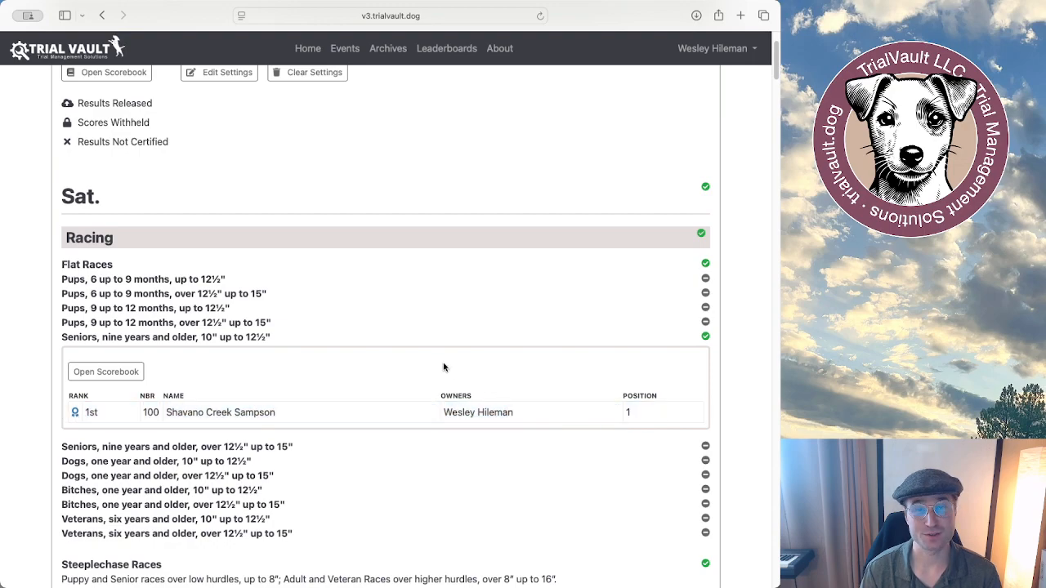
scroll(472, 373, "down", 1)
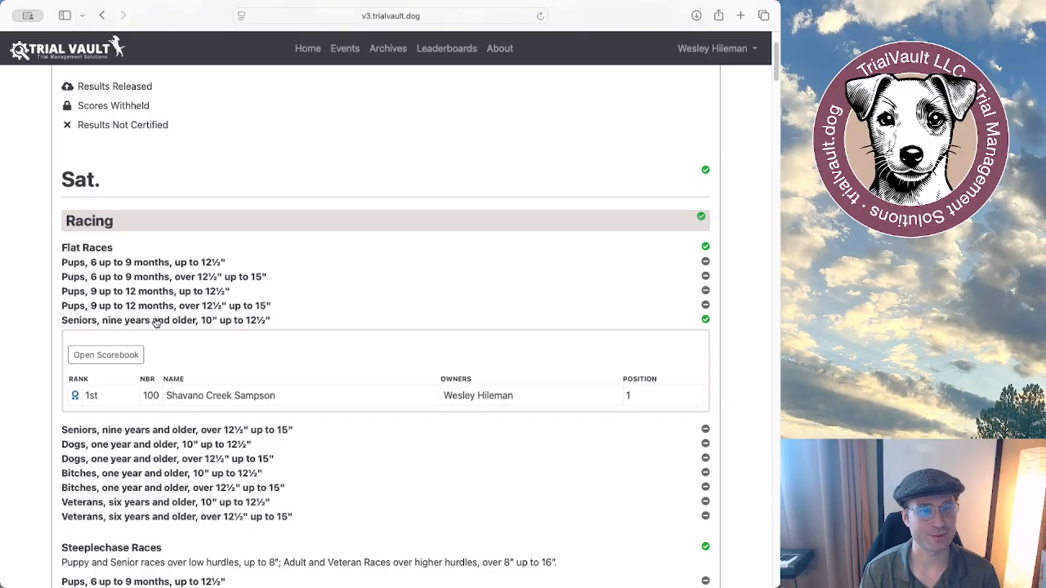
left_click(310, 322)
scroll(357, 329, "up", 3)
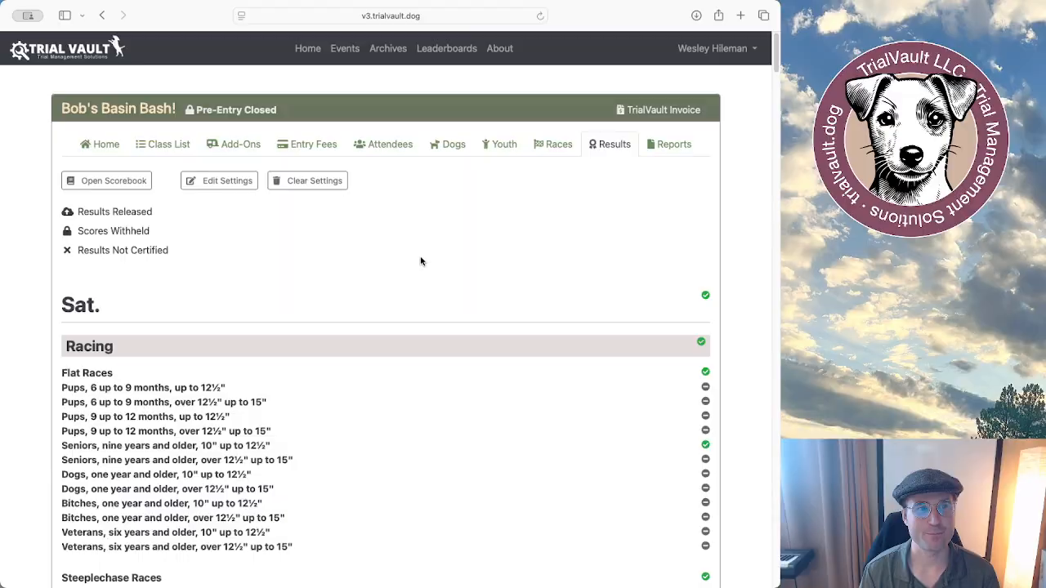
- Open the event home in a new tab and reach the public results page through the event's cover page
right_click(105, 145)
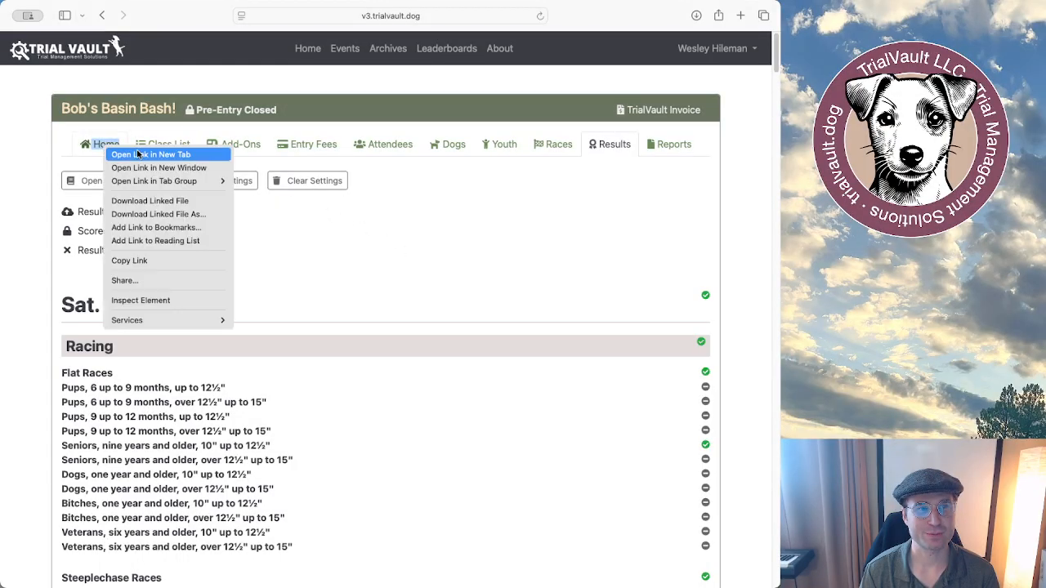
left_click(160, 154)
left_click(655, 42)
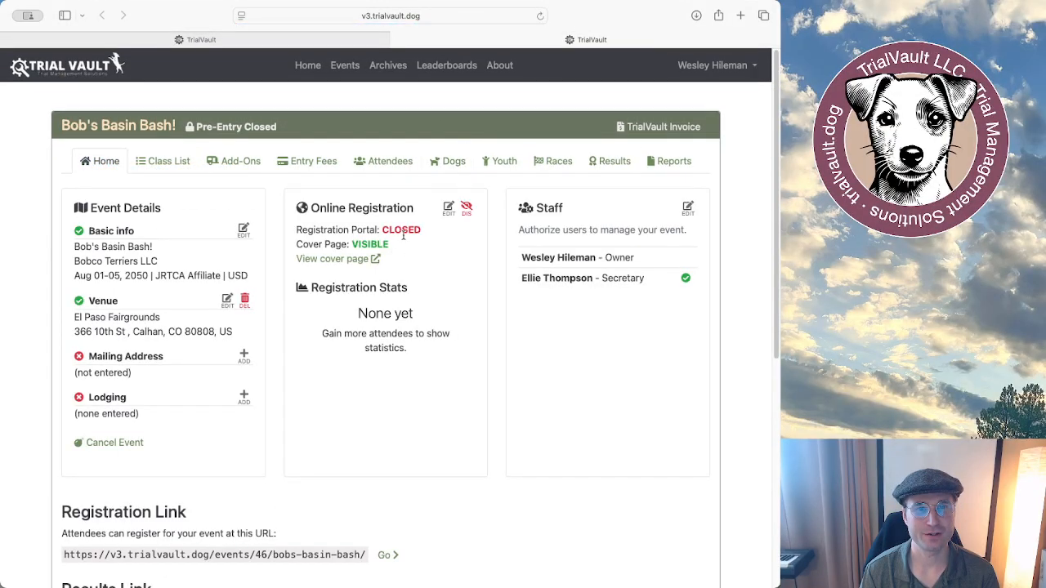
left_click(371, 259)
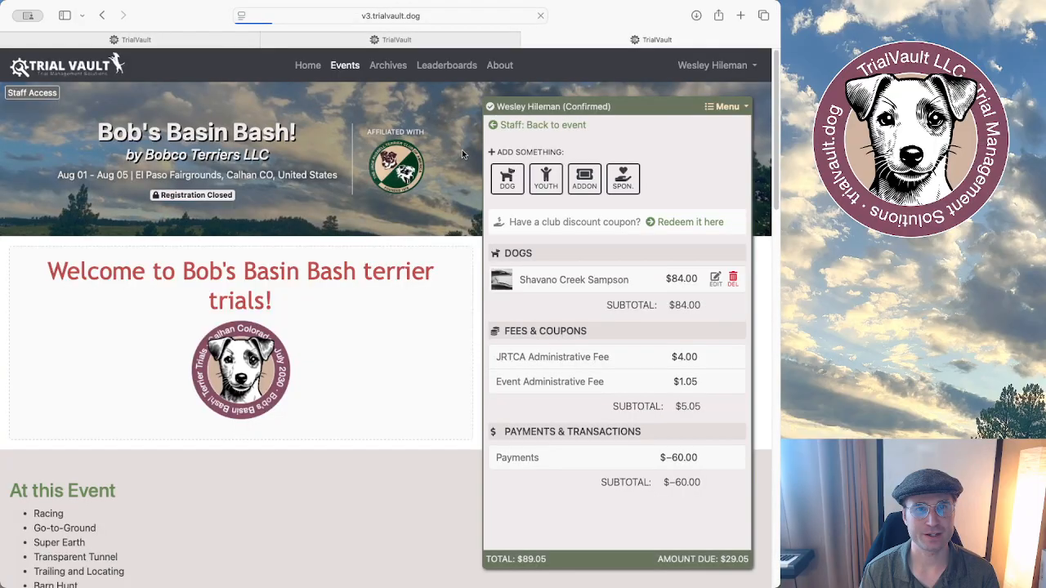
scroll(364, 193, "down", 10)
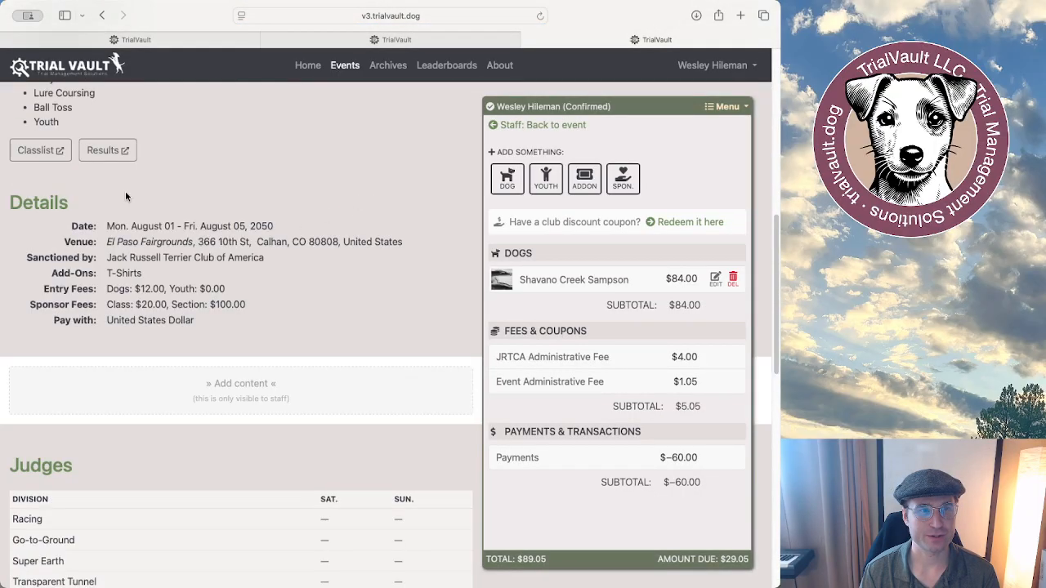
left_click(116, 159)
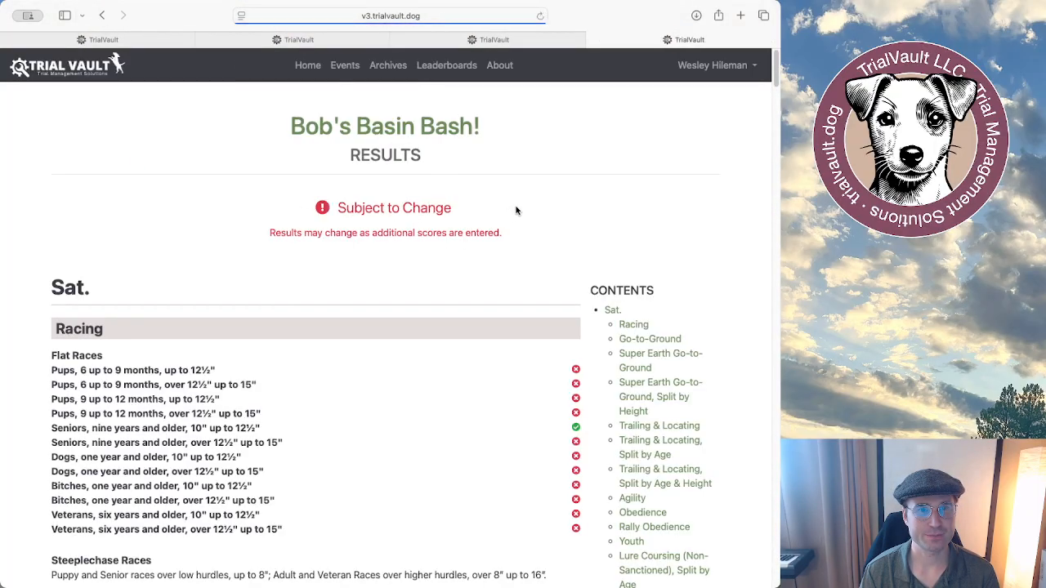
- Examine the notice at the head of the public results about whether they can still change
left_click_drag(312, 207, 446, 253)
left_click(446, 253)
left_click_drag(323, 209, 517, 246)
left_click(519, 245)
- Examine the score availability and status marker of the flat race for pups 6 up to 9 months, up to 12½"
scroll(471, 198, "down", 1)
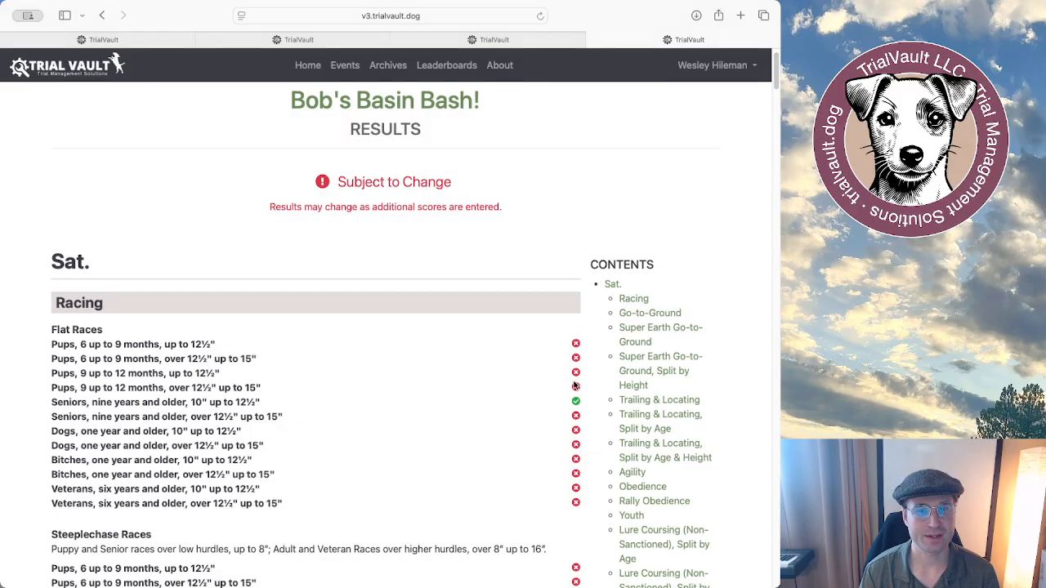
left_click(177, 346)
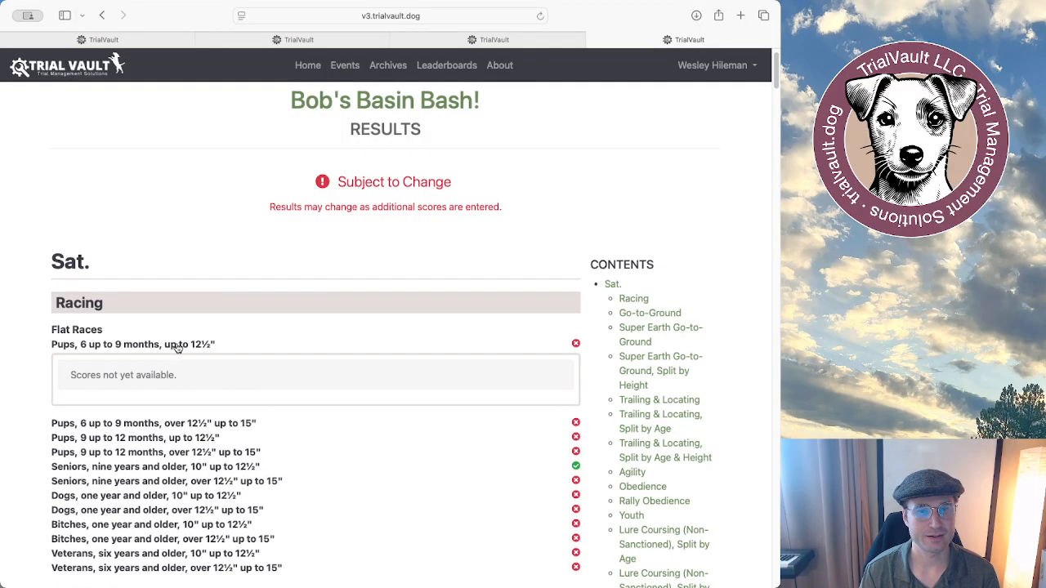
left_click(177, 346)
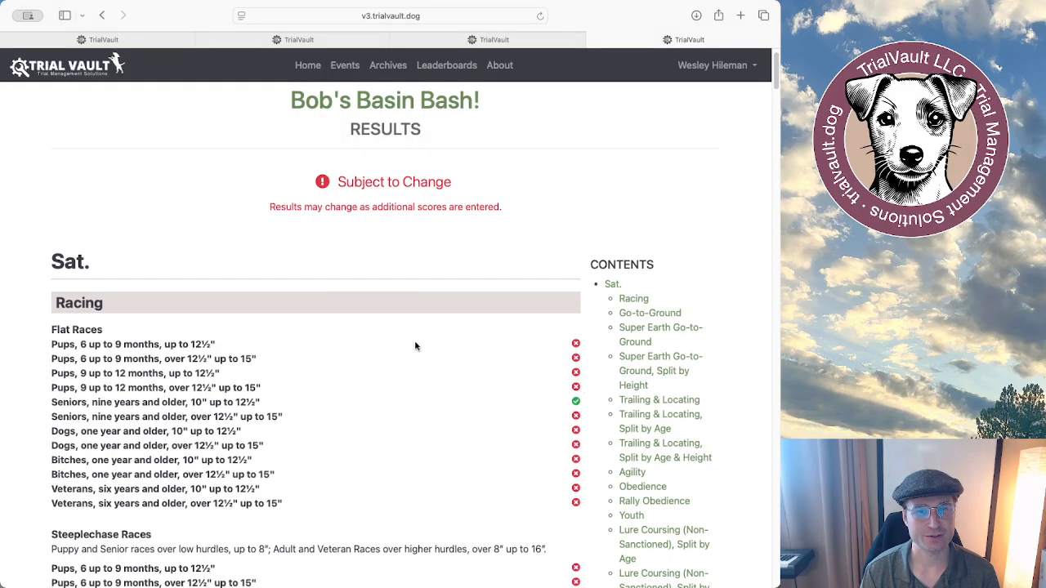
left_click(182, 350)
left_click(183, 350)
left_click_drag(563, 350, 586, 345)
left_click(542, 351)
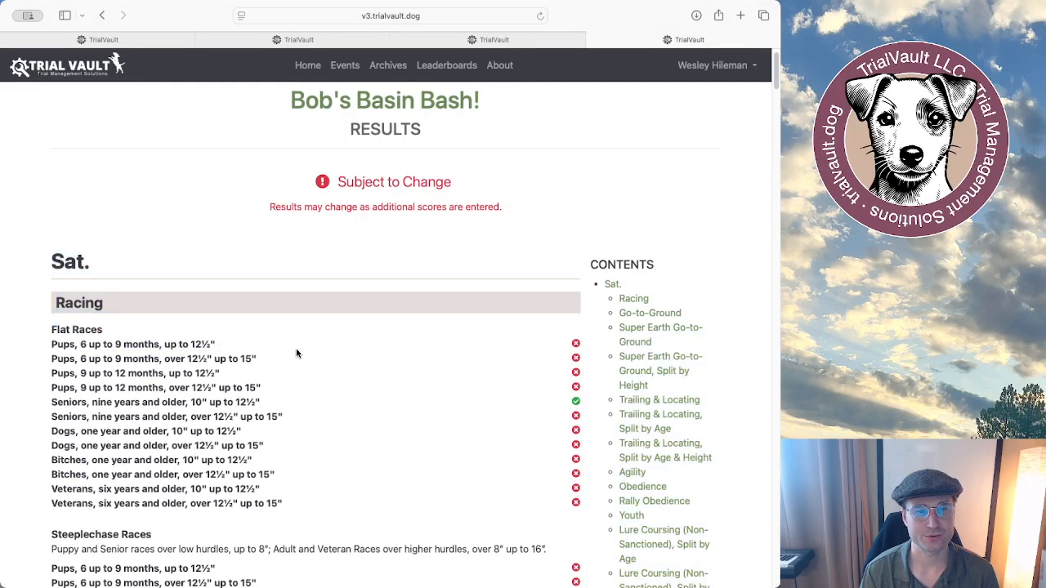
left_click(200, 346)
left_click(200, 345)
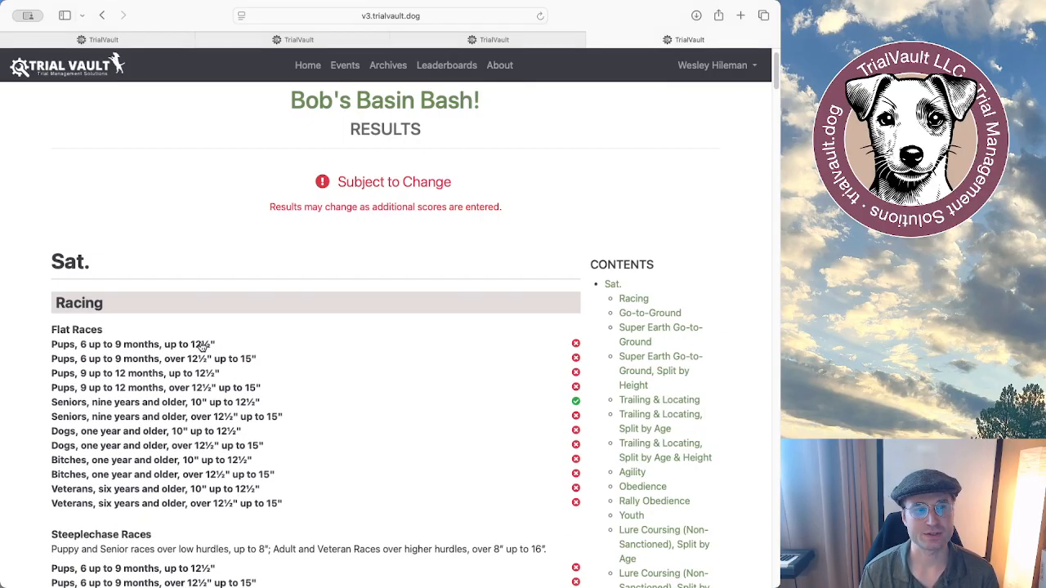
left_click(202, 346)
left_click(202, 345)
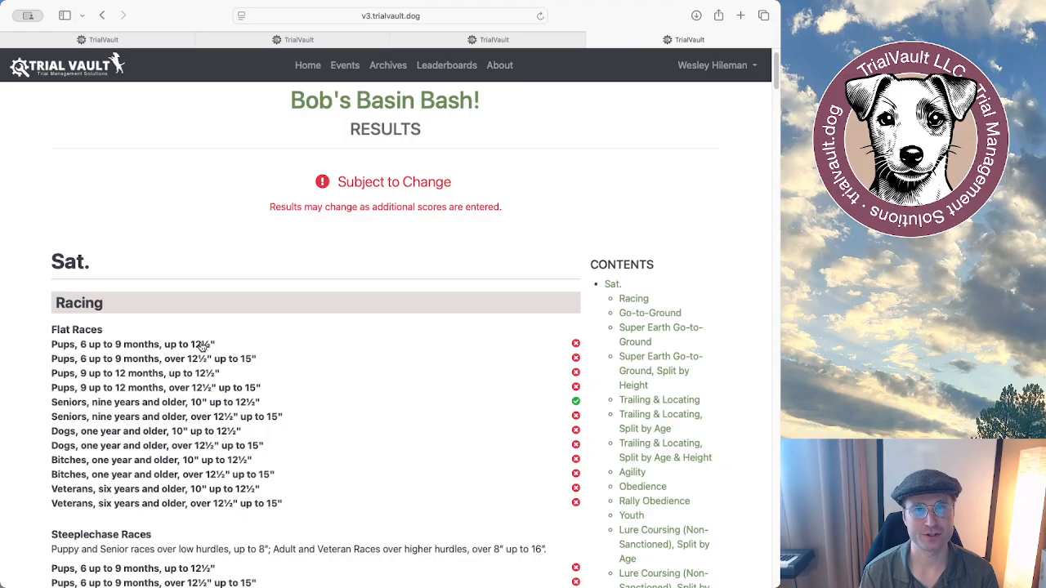
- Examine the public flat race result for seniors nine years and older, 10" up to 12½"
left_click(344, 402)
scroll(378, 334, "down", 1)
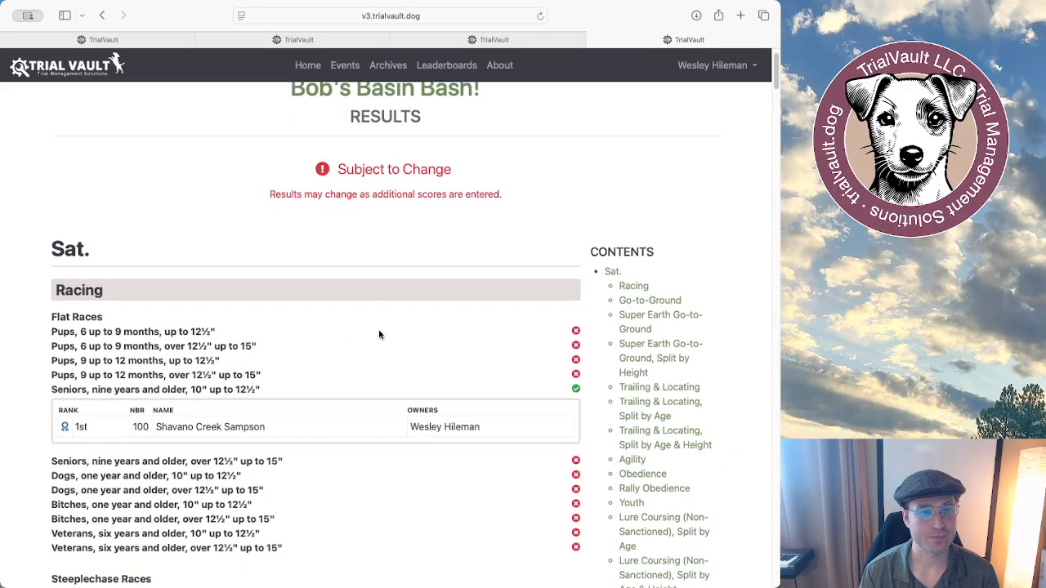
left_click(245, 390)
scroll(332, 334, "down", 1)
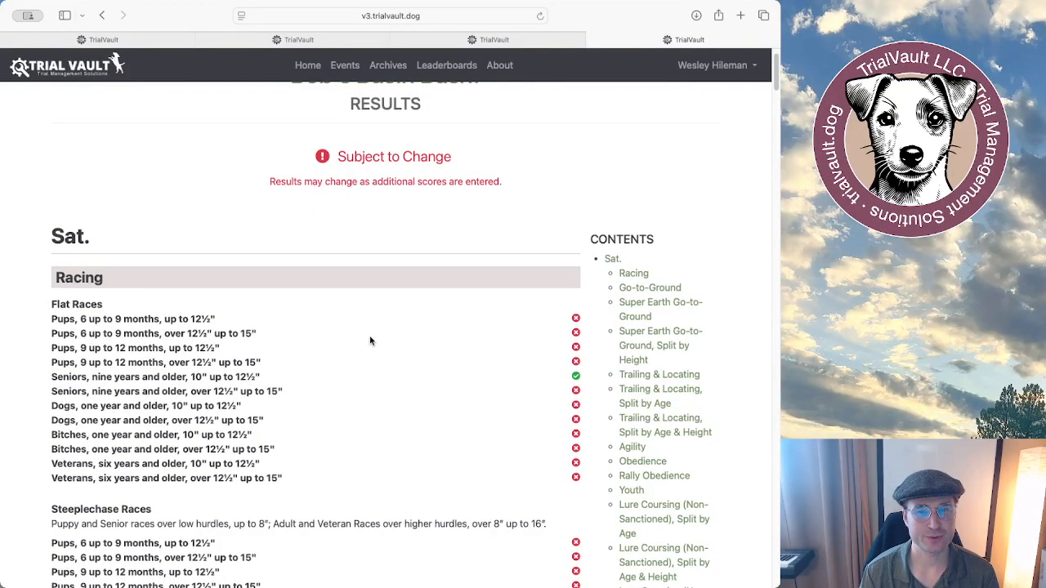
scroll(369, 340, "up", 2)
left_click(237, 427)
left_click(237, 425)
scroll(299, 404, "up", 1)
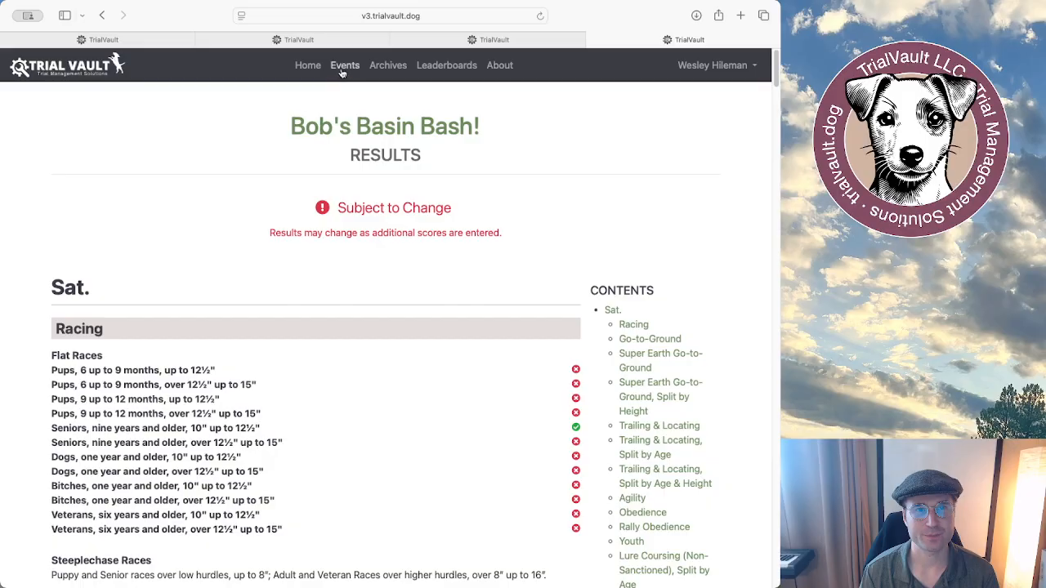
- Open the account's MyVault awards and examine the dog awards list
left_click(719, 65)
left_click(686, 92)
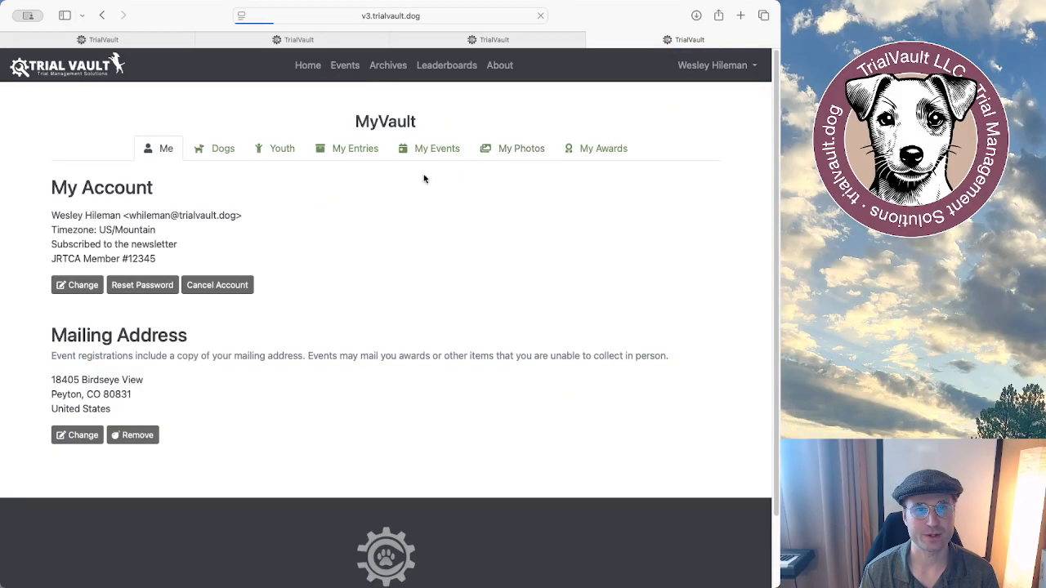
left_click(585, 148)
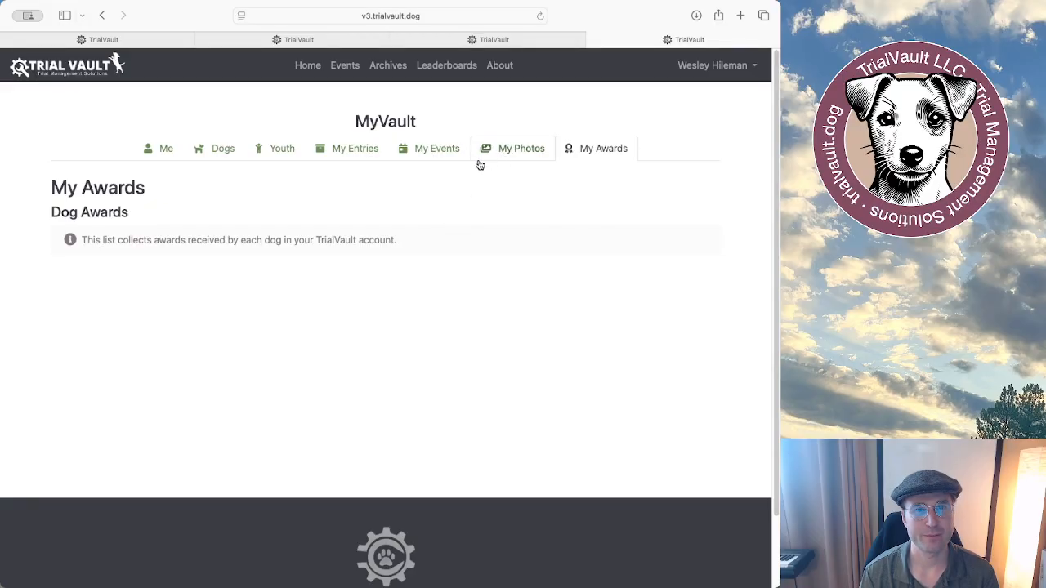
left_click_drag(53, 212, 450, 286)
left_click(480, 272)
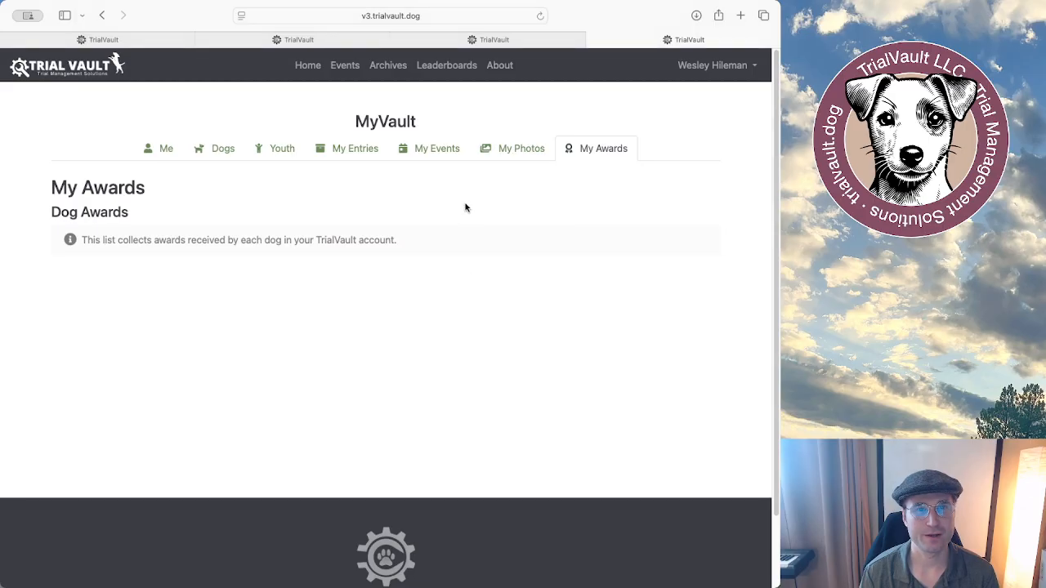
- View the account's entries, open Bob's Basin Bash!, and return to the event's home page
left_click(351, 159)
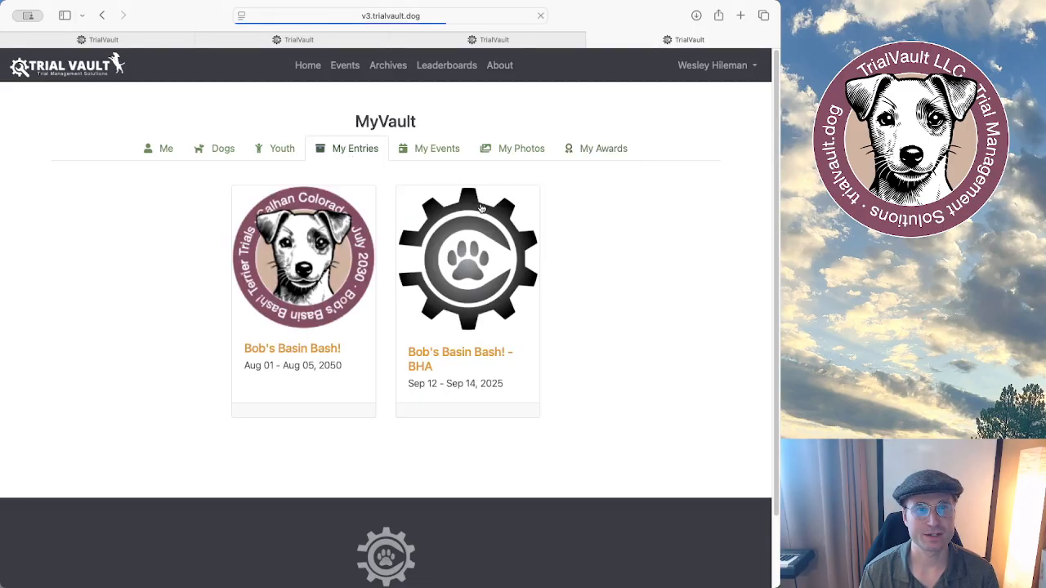
left_click(299, 356)
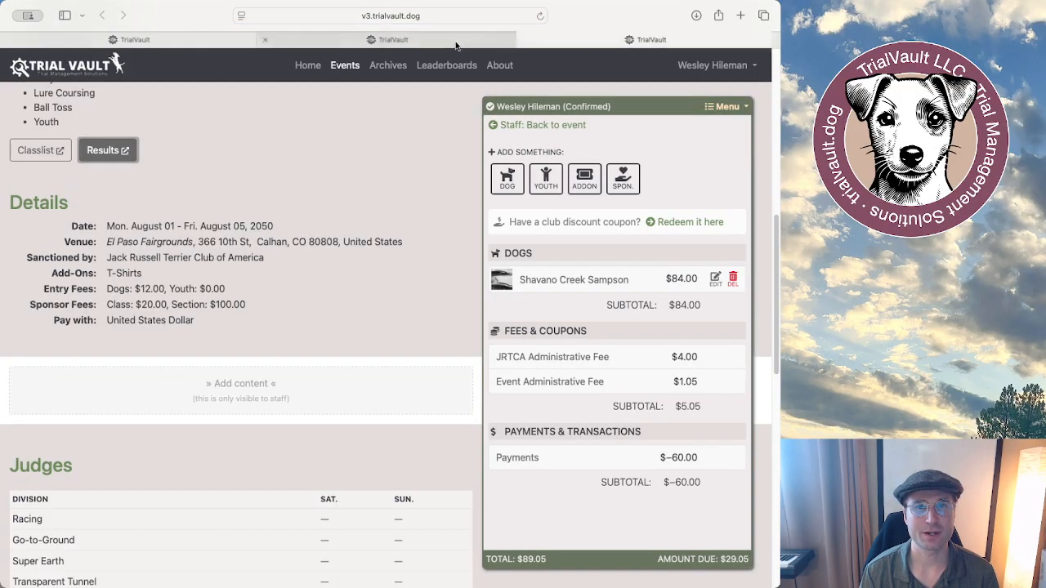
left_click(592, 39)
left_click(528, 39)
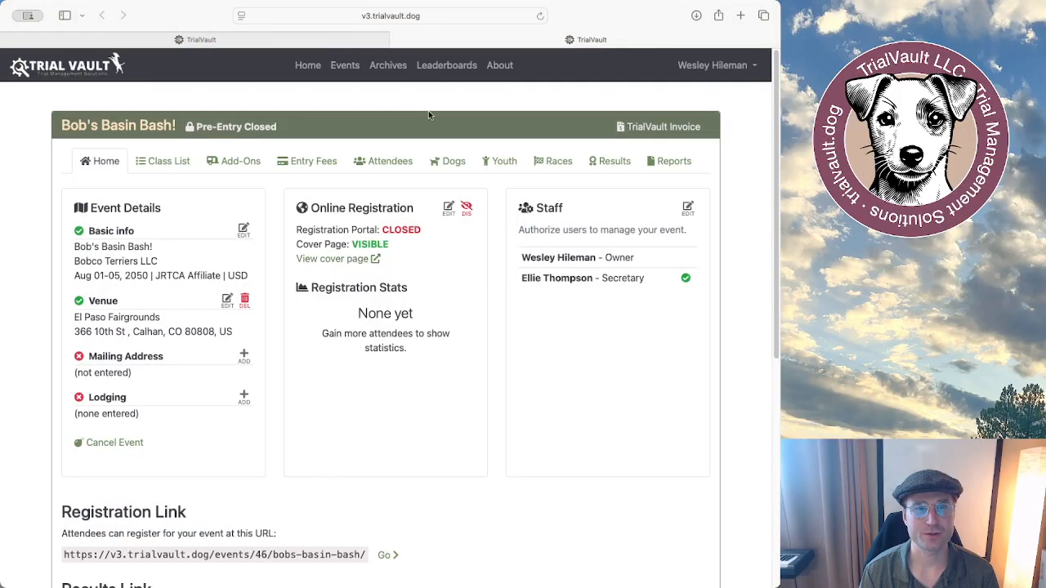
- Return to the event's staff results page, close the other browser tab, and look over the class completion list
left_click(299, 39)
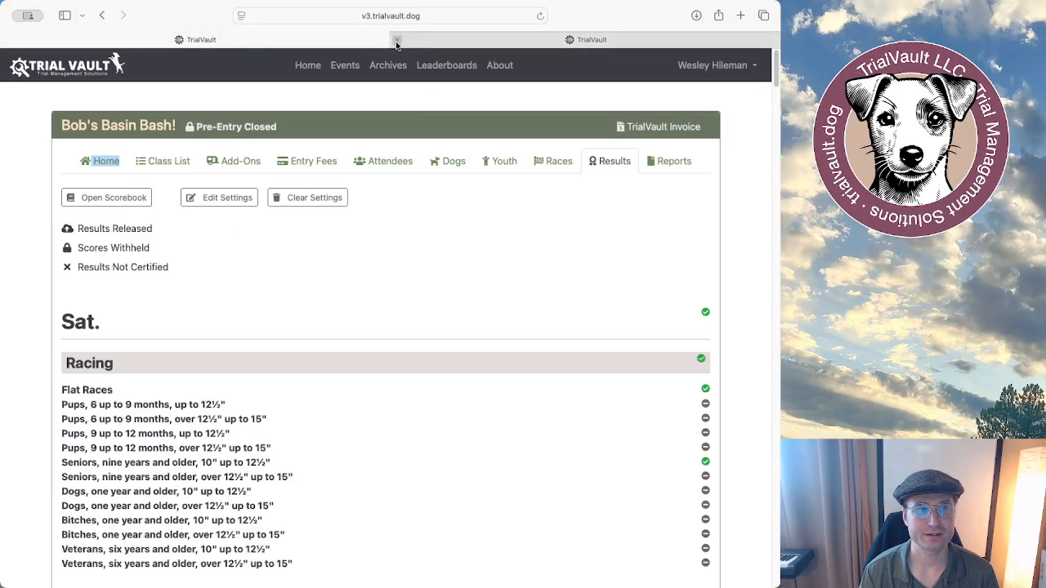
left_click(396, 41)
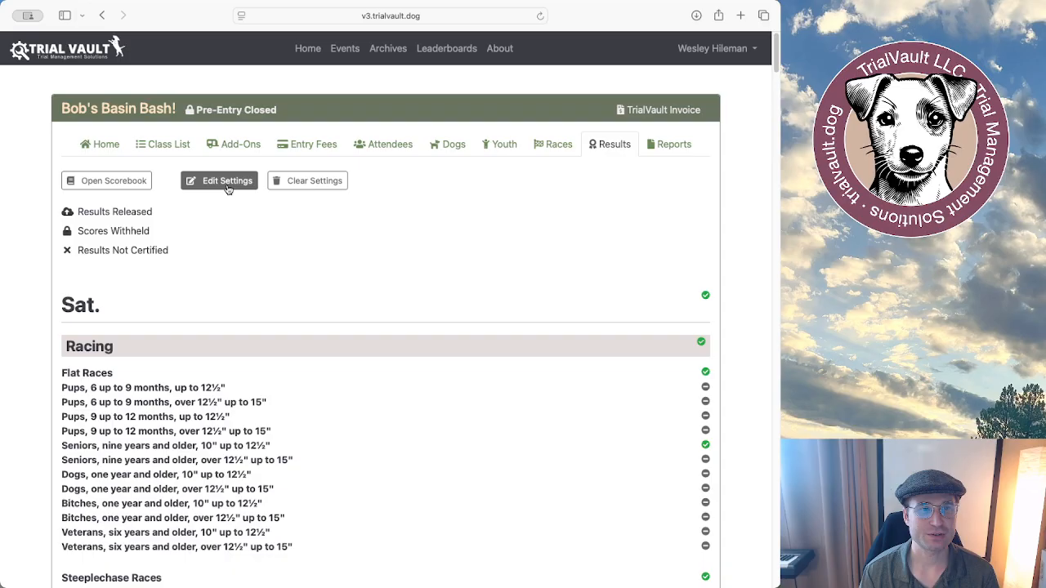
scroll(294, 293, "down", 10)
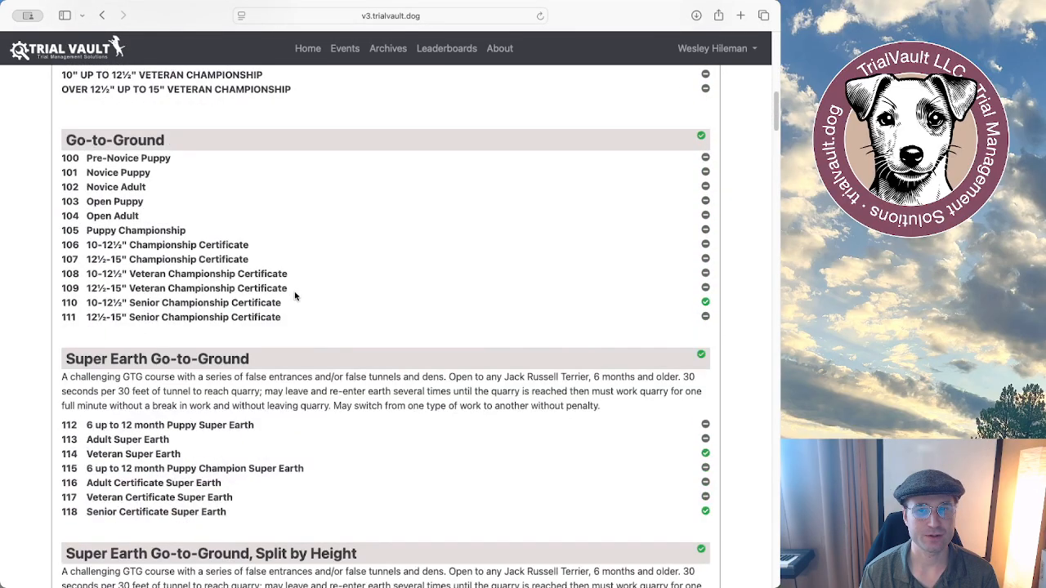
scroll(295, 296, "up", 10)
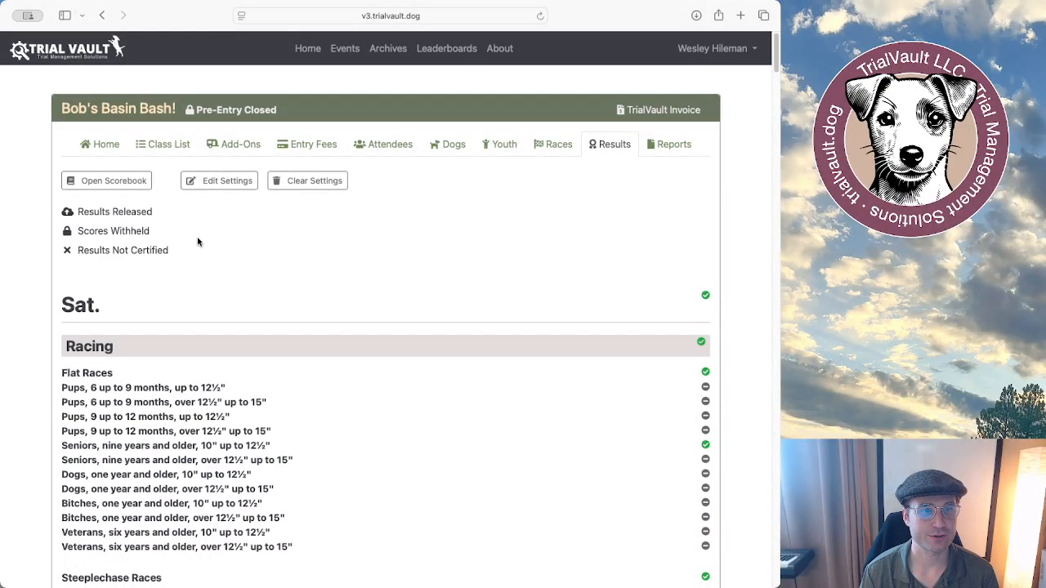
- Enable Certify Results and Release Full Scores in the event's score settings and save the changes
left_click(214, 183)
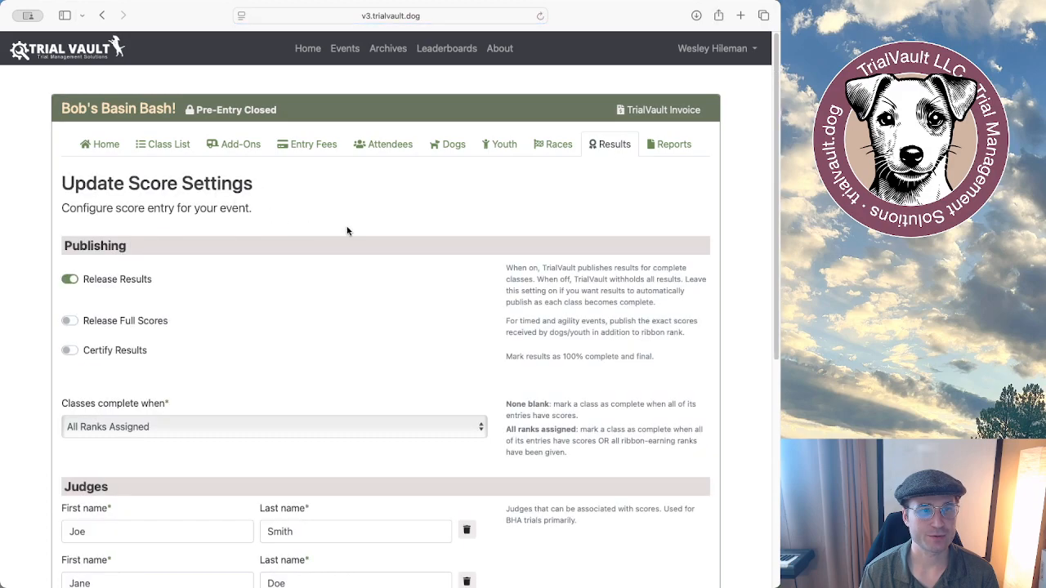
scroll(347, 232, "down", 1)
left_click(109, 336)
scroll(268, 264, "down", 1)
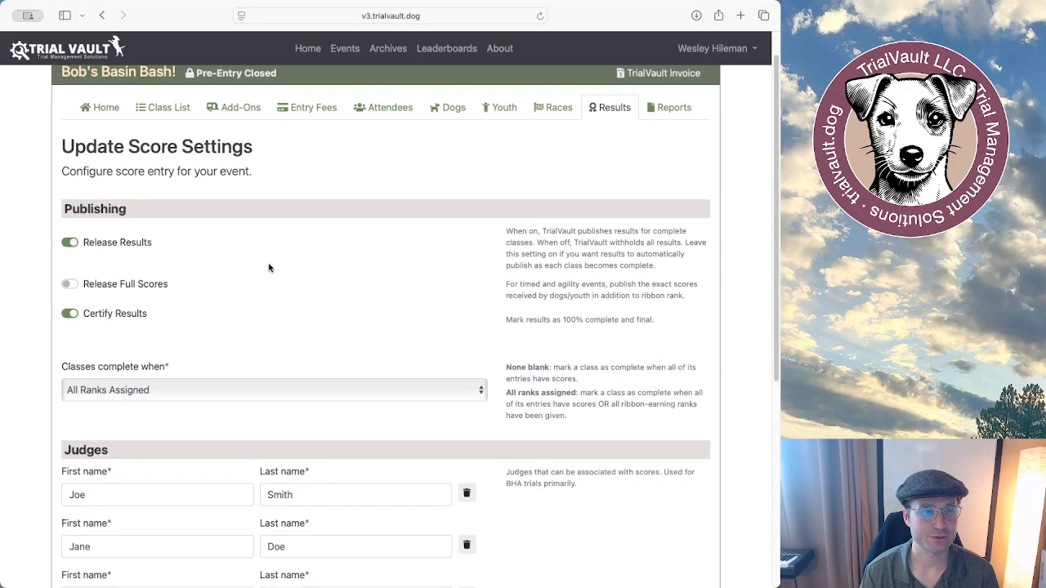
left_click(156, 286)
scroll(328, 214, "down", 10)
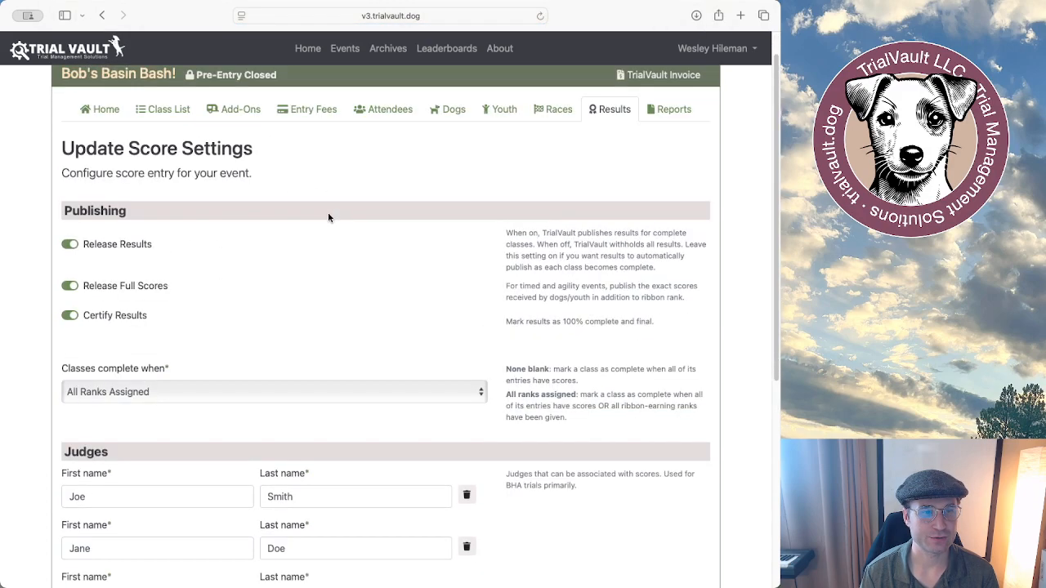
left_click(80, 464)
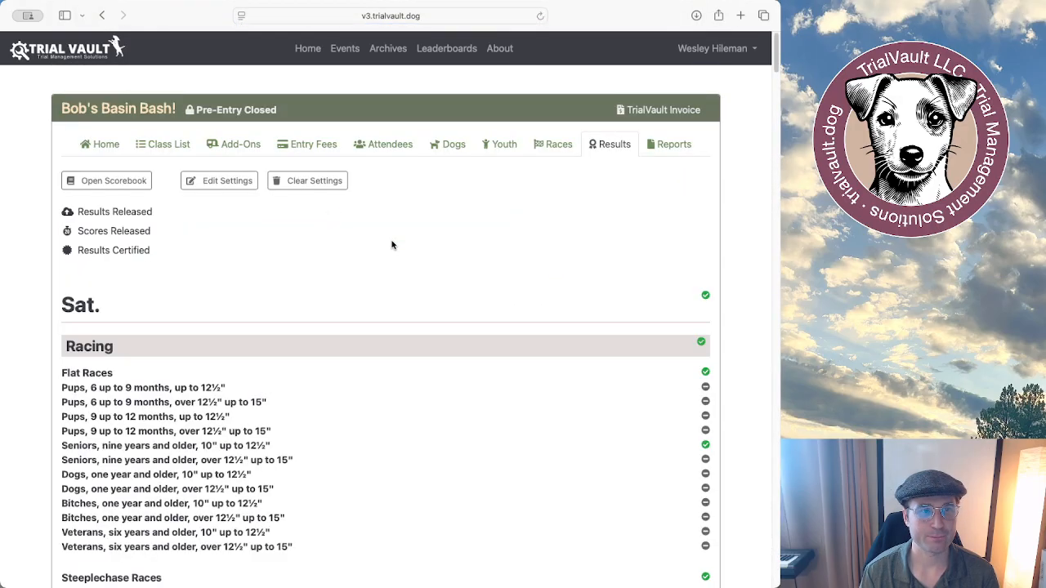
- Review the results release, score release and certification statuses on the event's results page
left_click_drag(79, 208, 210, 257)
left_click(210, 257)
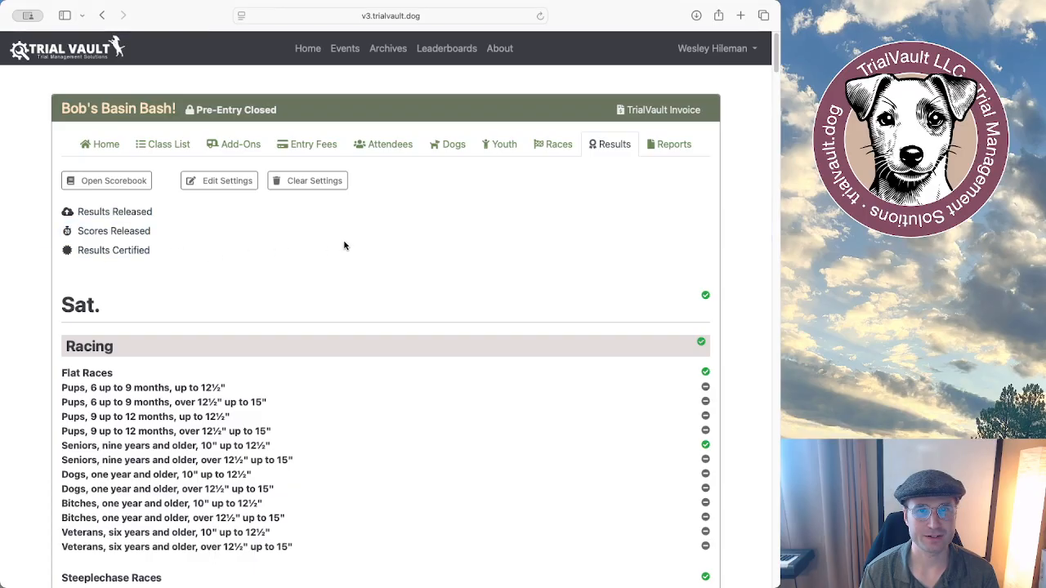
scroll(524, 248, "down", 2)
scroll(523, 247, "up", 2)
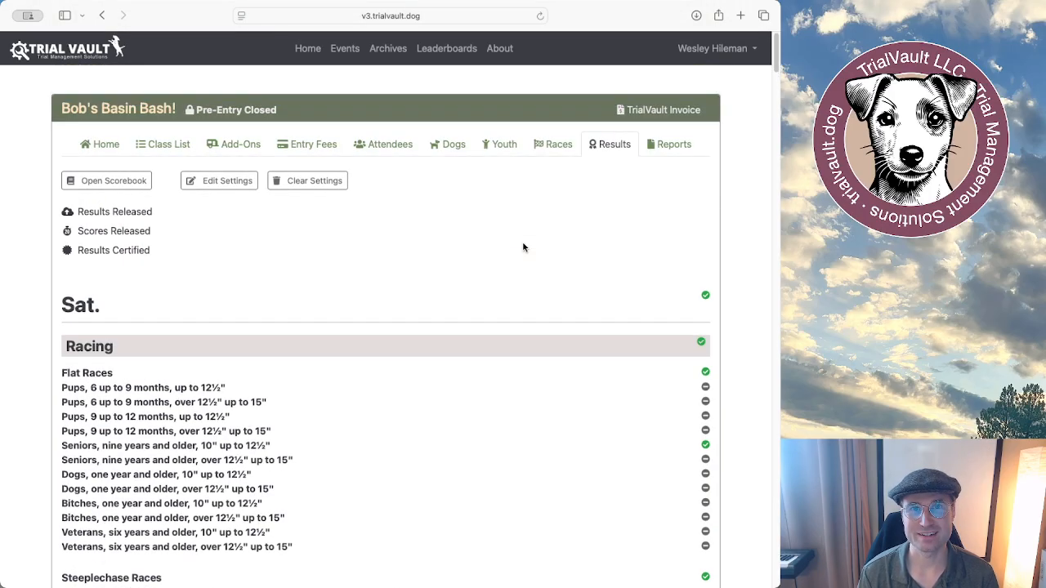